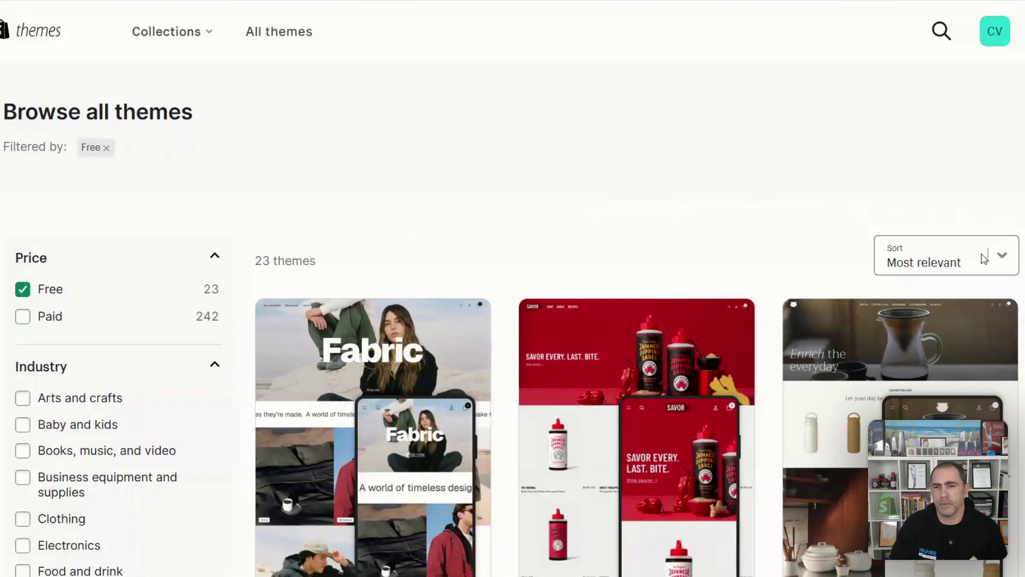
Sort the free themes by Most recent, then scroll the list down and back up.
click(1000, 256)
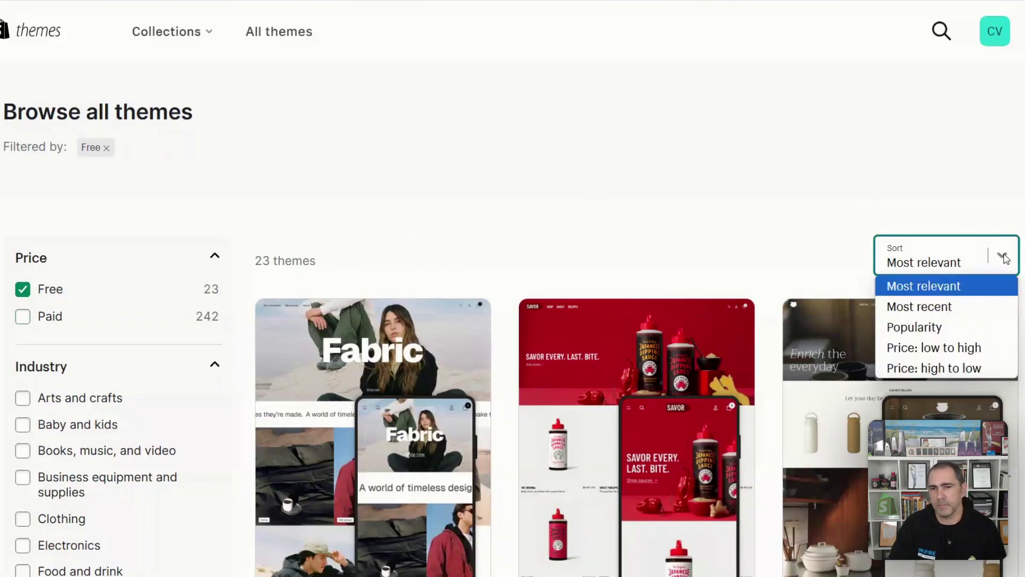
click(959, 307)
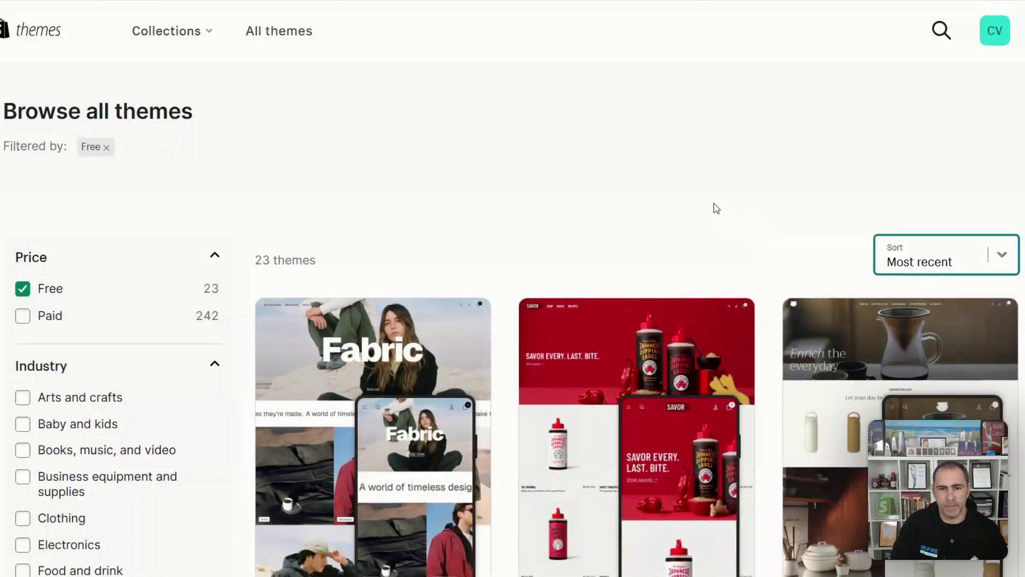
scroll(713, 208, down, 10)
scroll(630, 262, down, 12)
scroll(334, 374, down, 2)
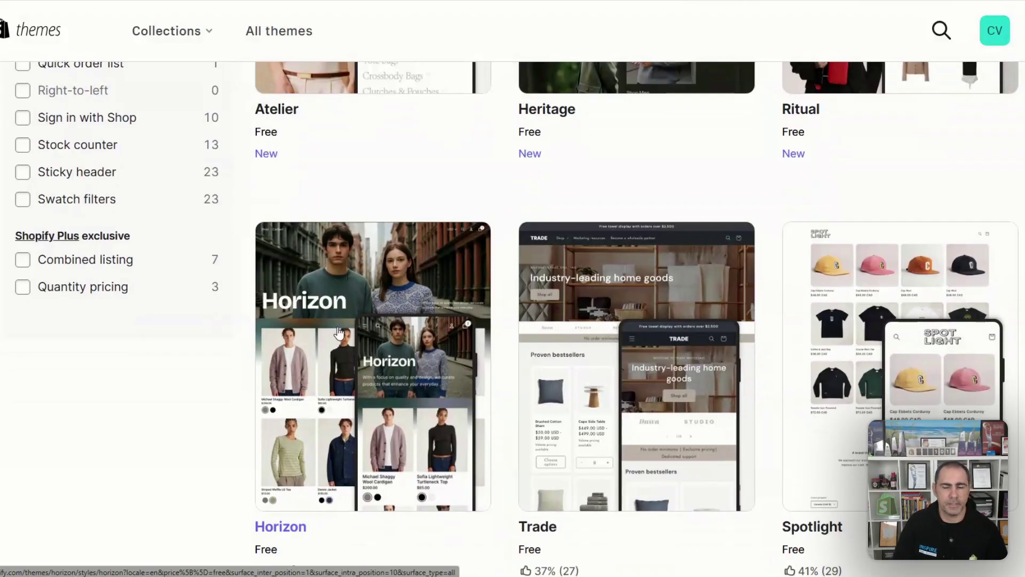
scroll(338, 332, up, 15)
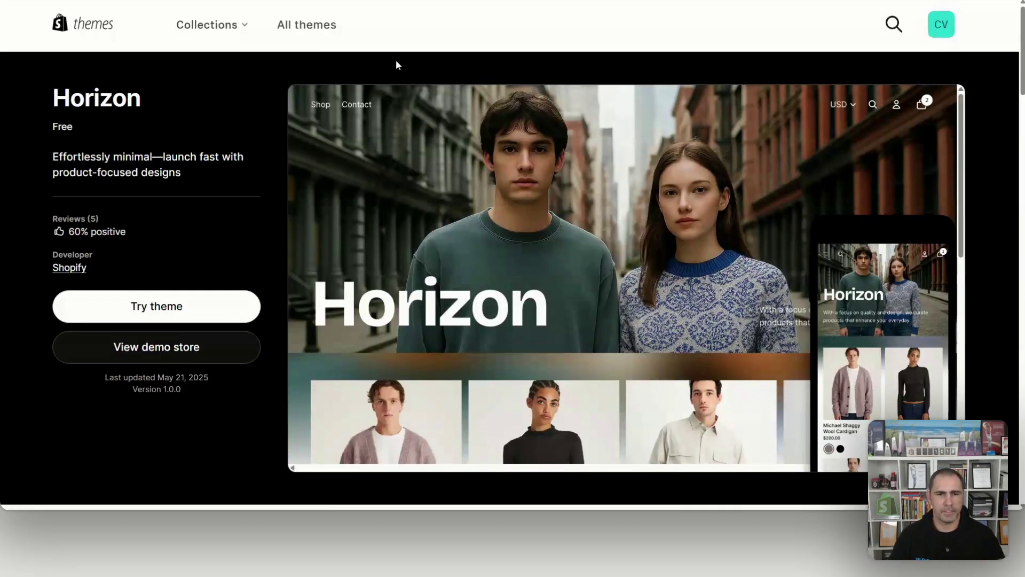
Open the Horizon theme's demo store preview.
click(168, 355)
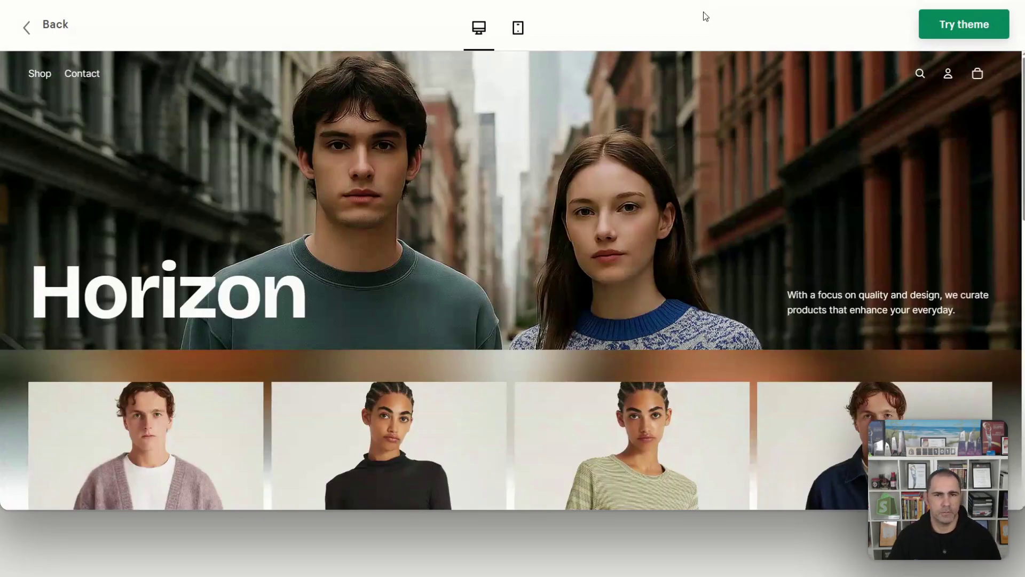
Preview the Horizon demo in mobile, then desktop layout, and scroll through it.
click(518, 27)
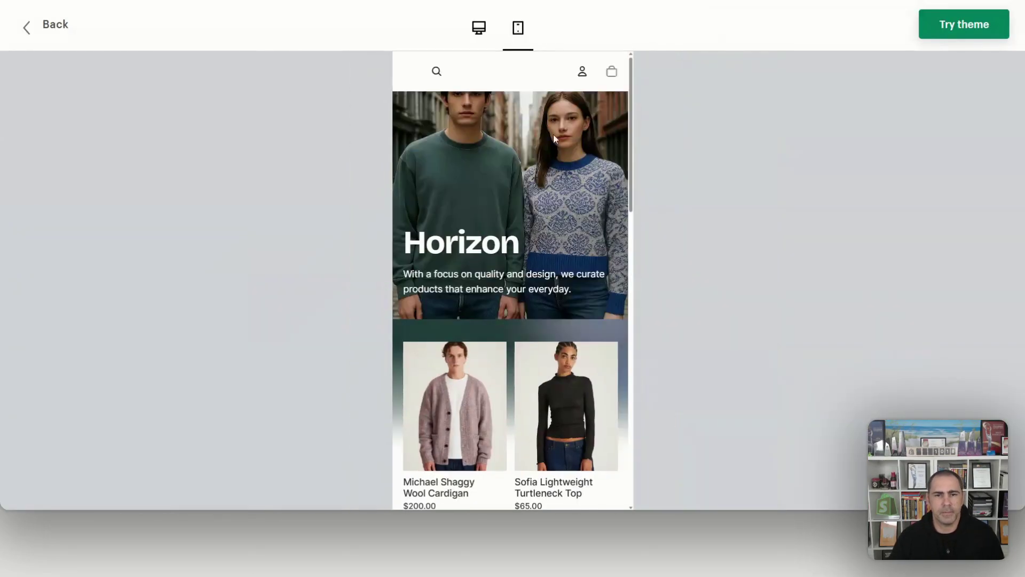
click(478, 34)
scroll(703, 199, down, 8)
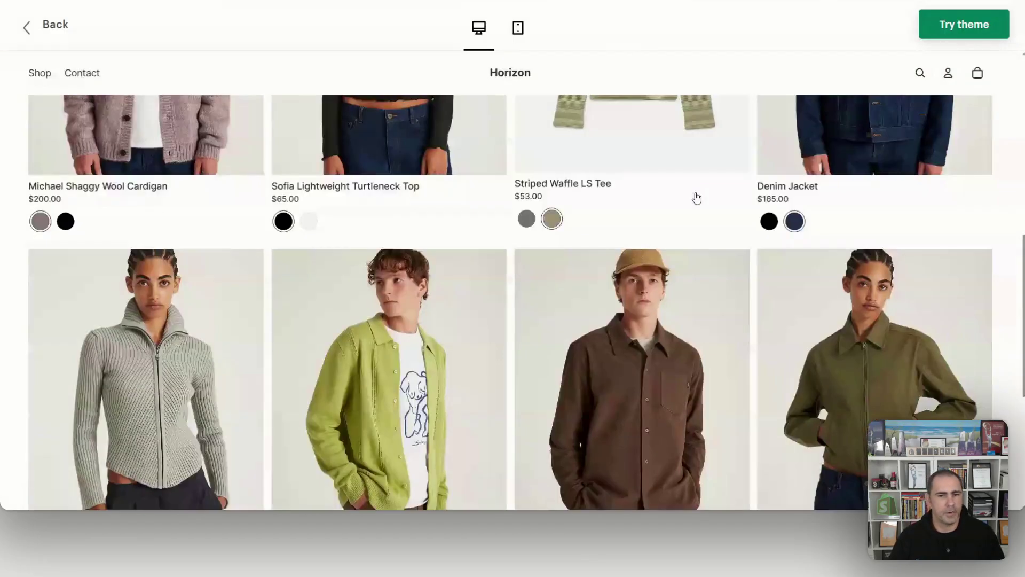
scroll(696, 199, down, 5)
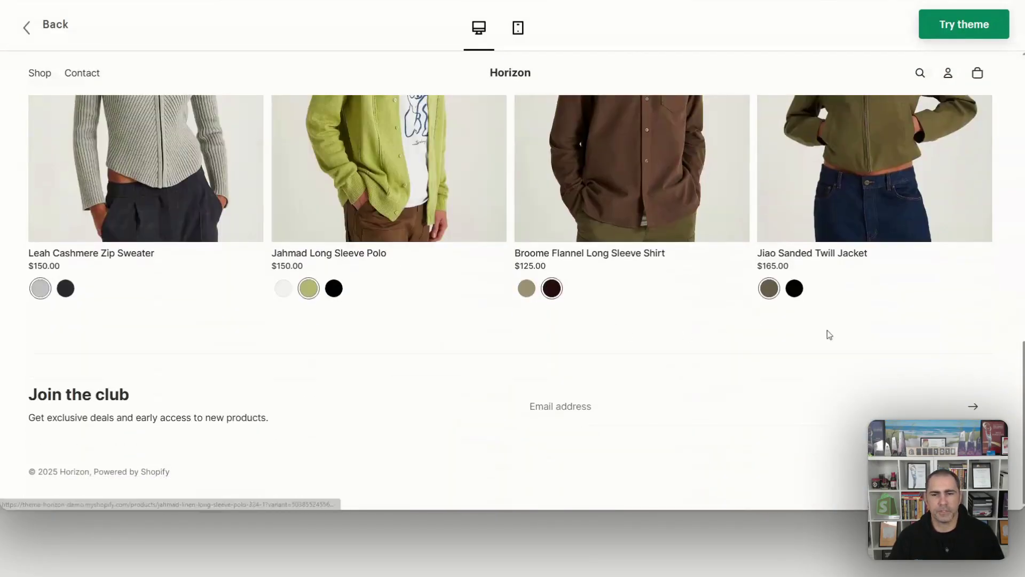
scroll(836, 334, up, 7)
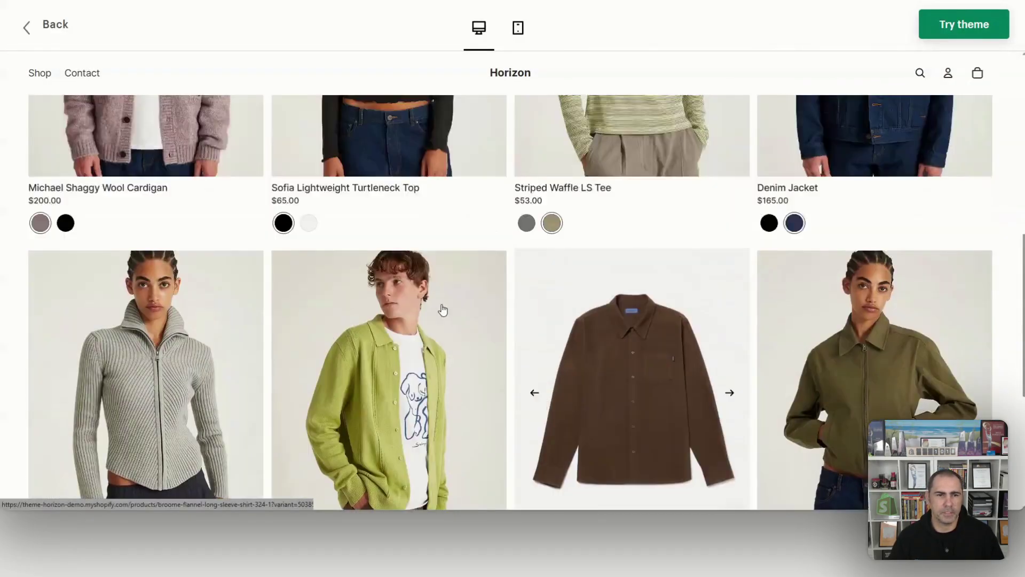
scroll(385, 310, up, 8)
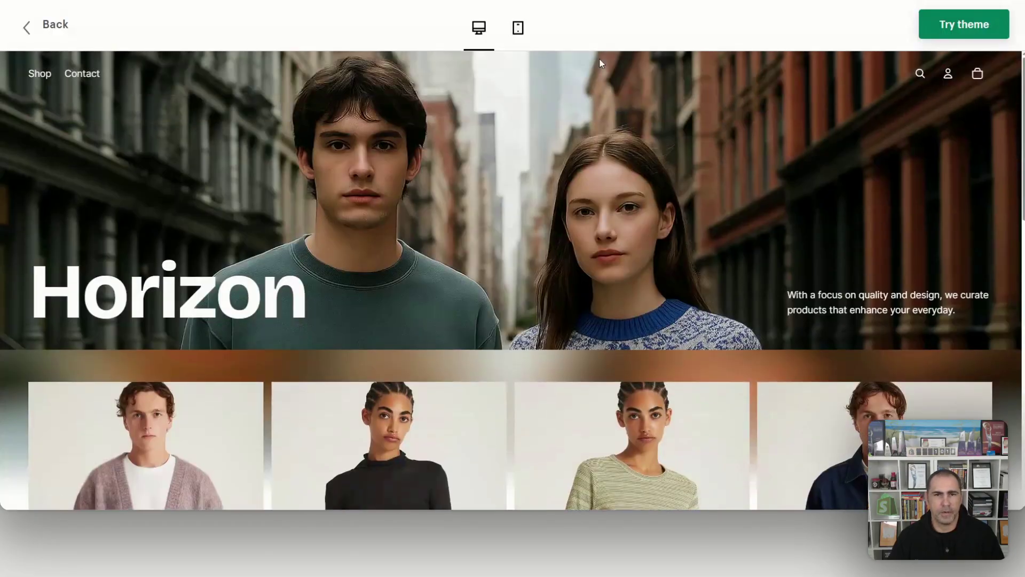
scroll(648, 107, down, 4)
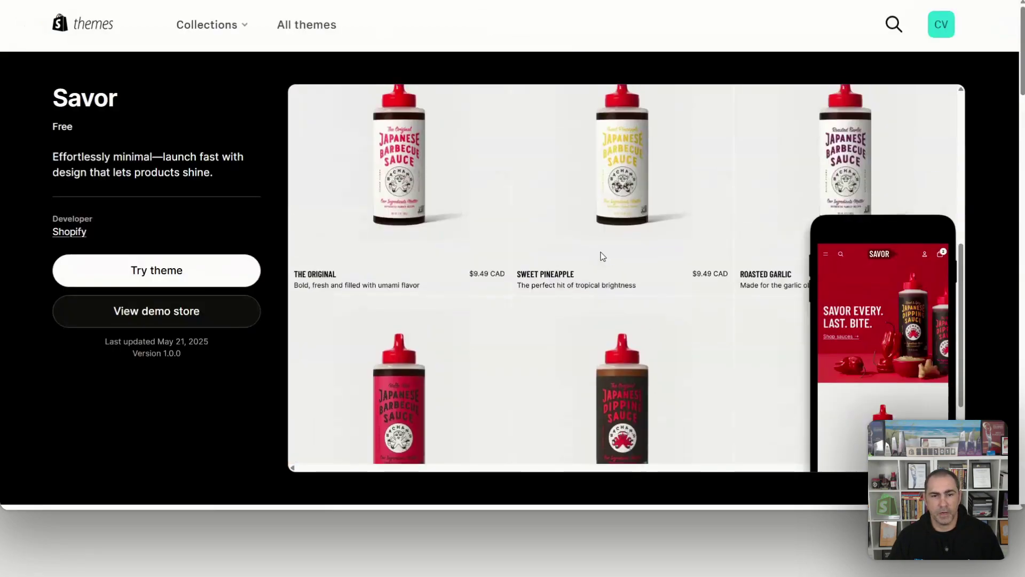
scroll(603, 257, up, 5)
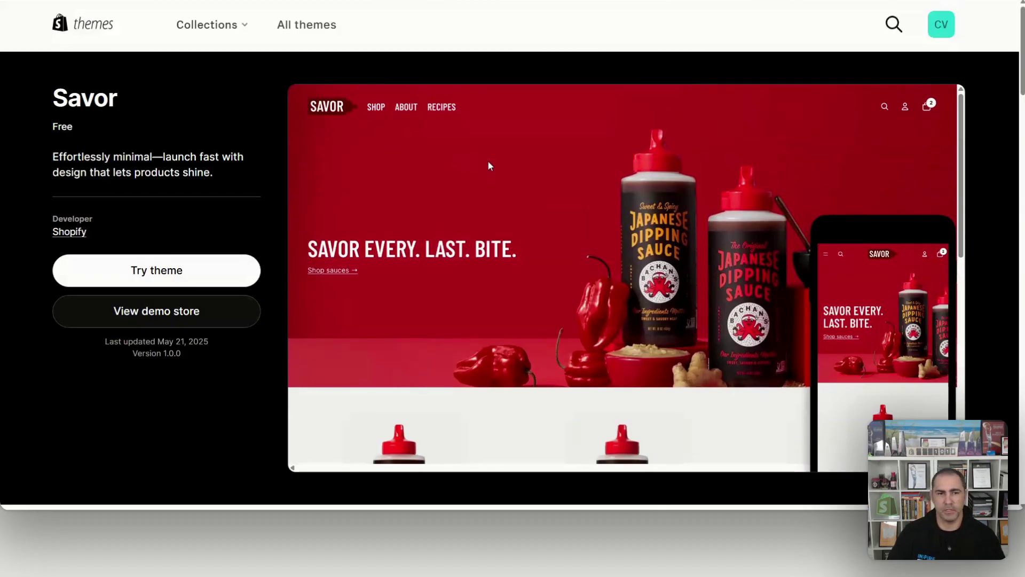
Open the Savor demo store preview and scroll down through its homepage.
click(202, 325)
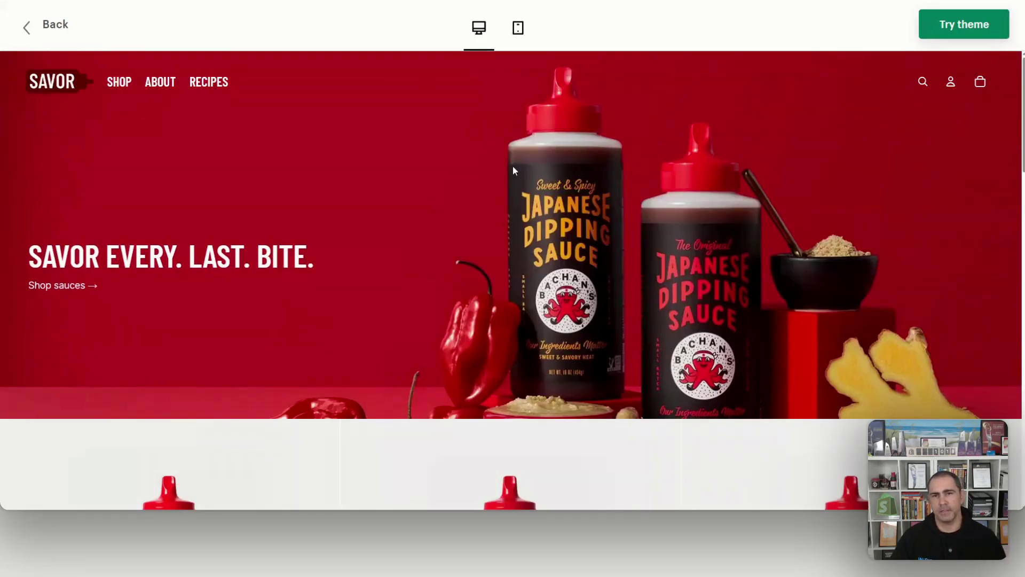
scroll(612, 184, down, 5)
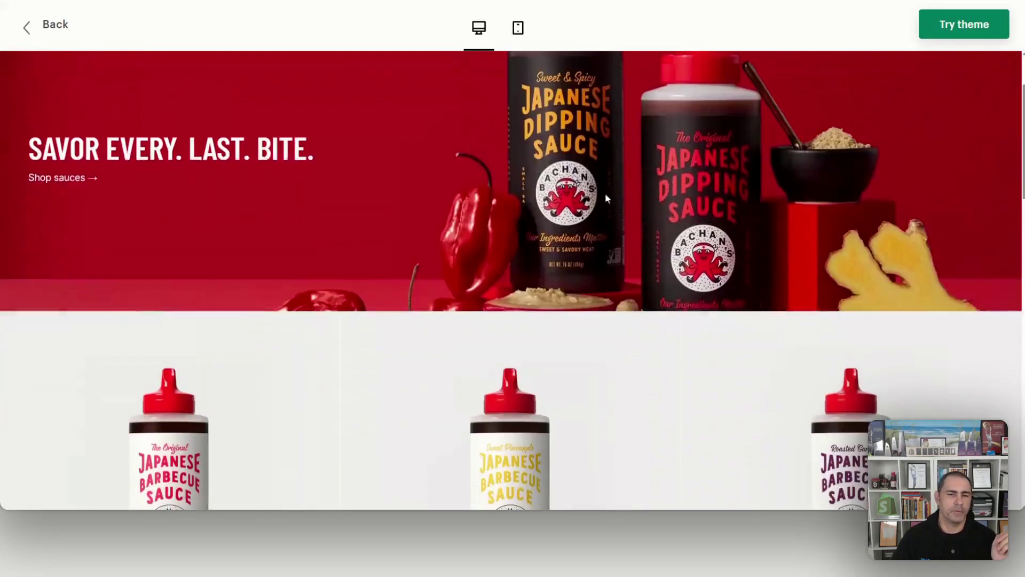
scroll(589, 200, down, 9)
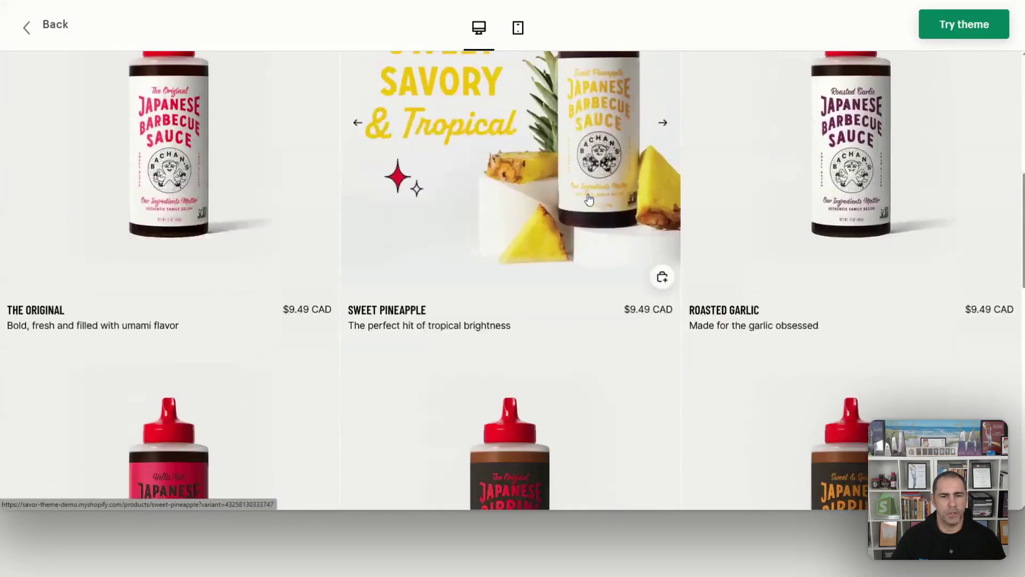
scroll(589, 199, down, 7)
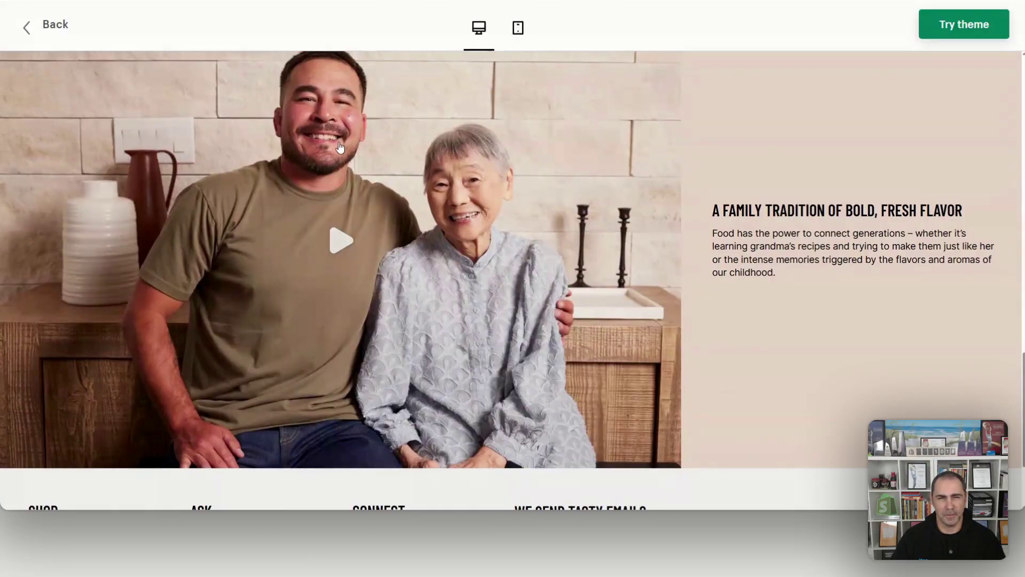
scroll(626, 191, down, 2)
scroll(626, 191, up, 2)
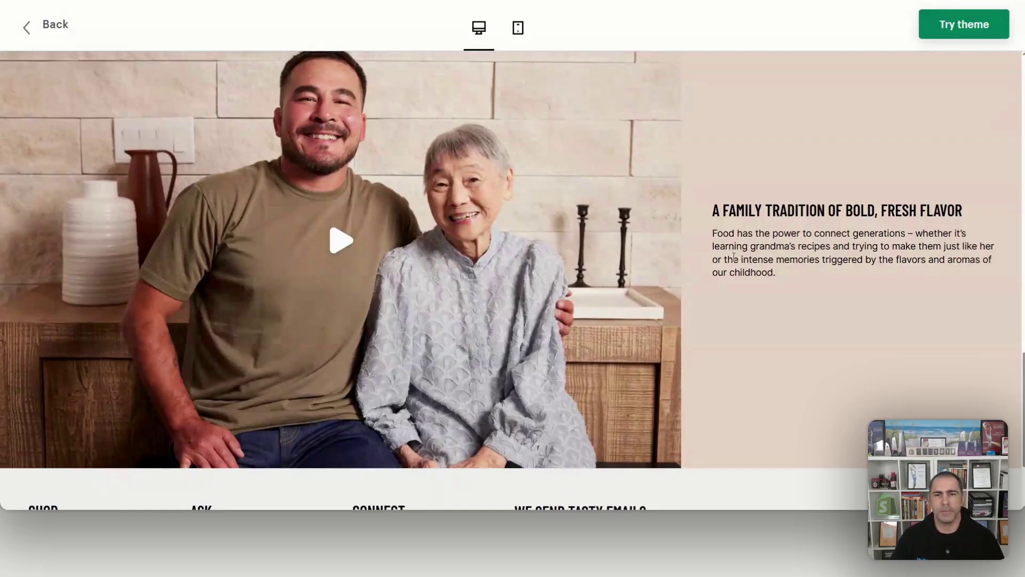
scroll(735, 183, down, 3)
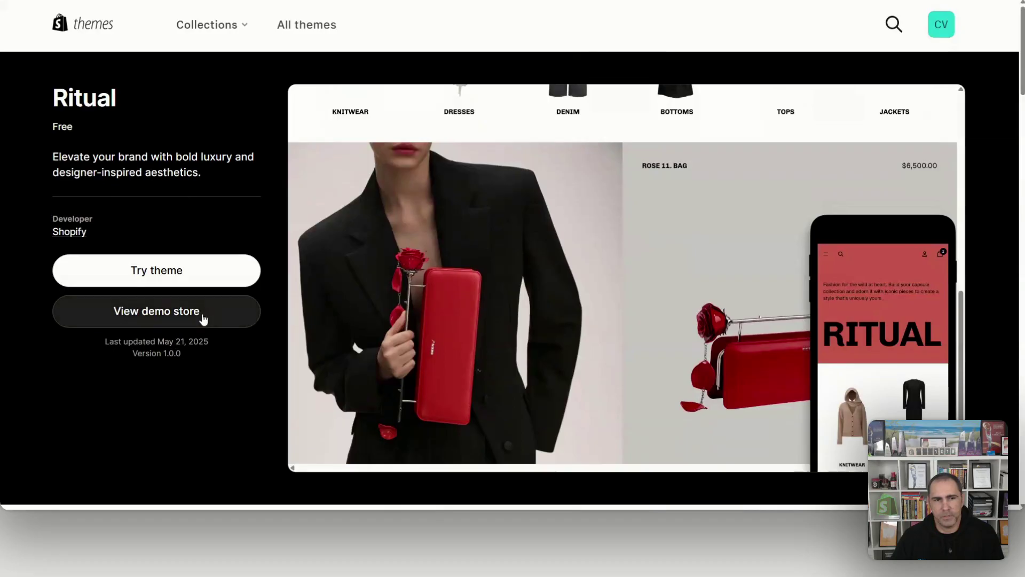
Open the Heritage demo store preview and scroll down to its footer.
scroll(526, 270, down, 4)
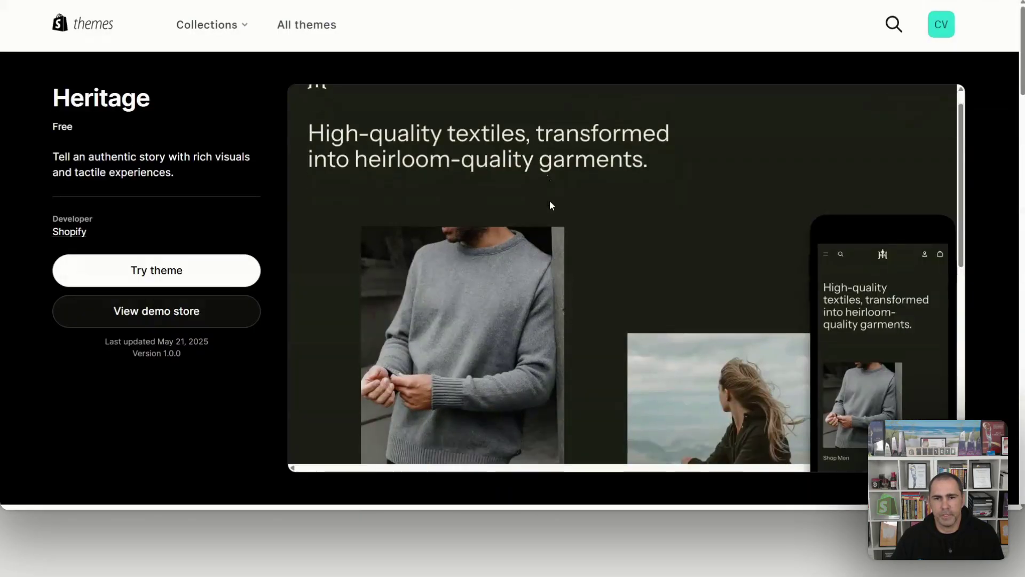
click(176, 316)
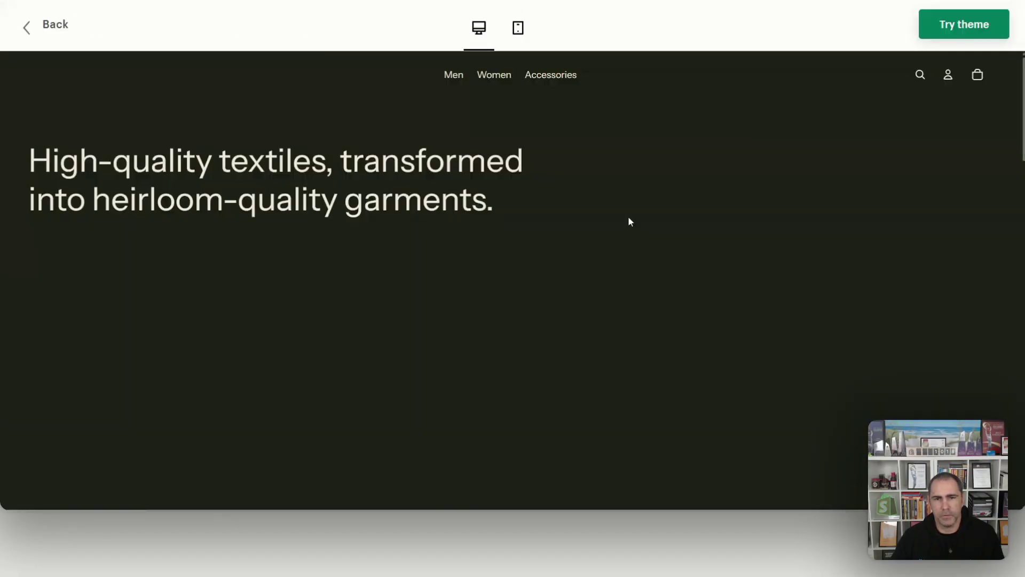
scroll(726, 141, down, 4)
scroll(727, 142, down, 10)
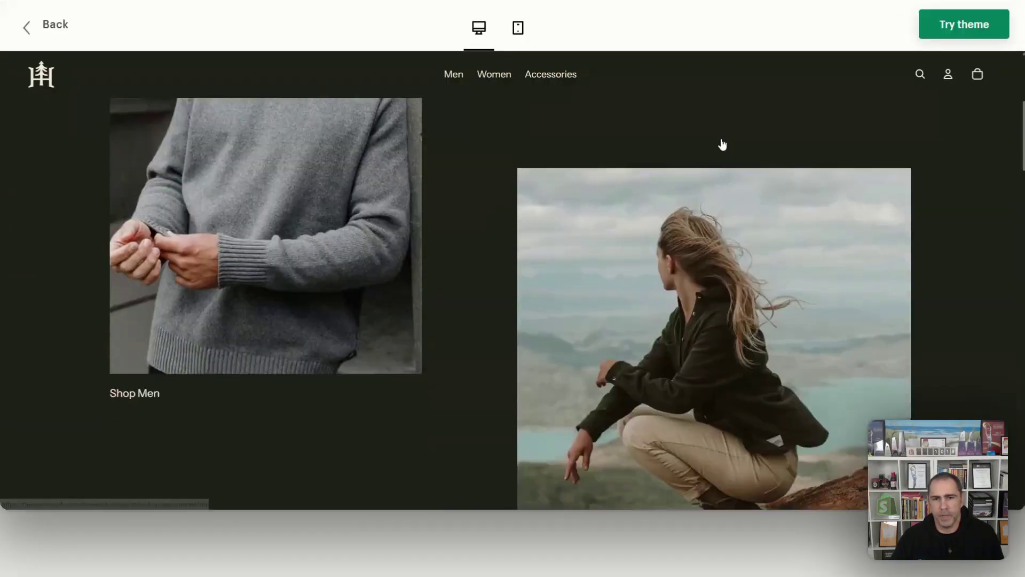
scroll(718, 140, down, 15)
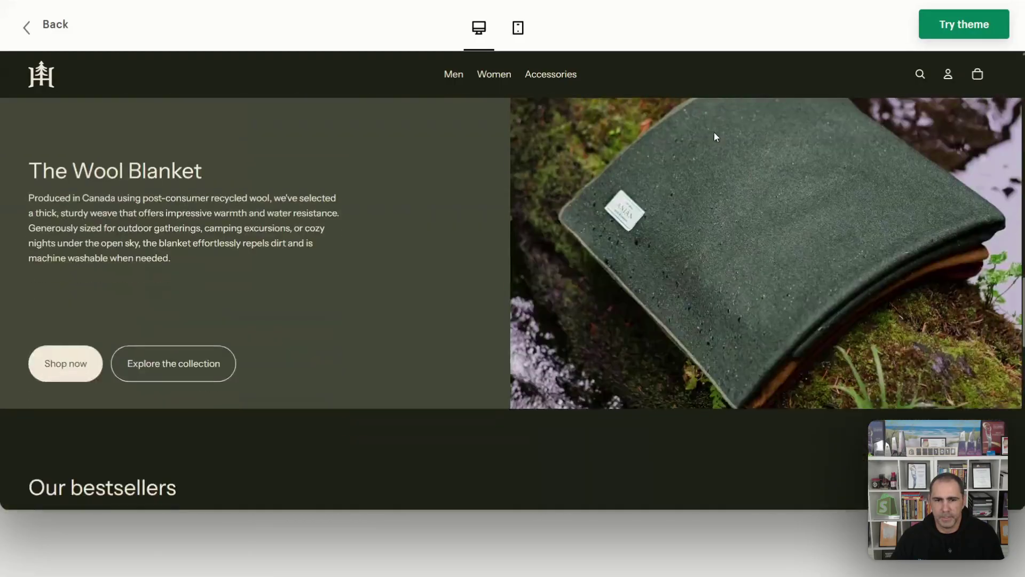
scroll(715, 137, down, 7)
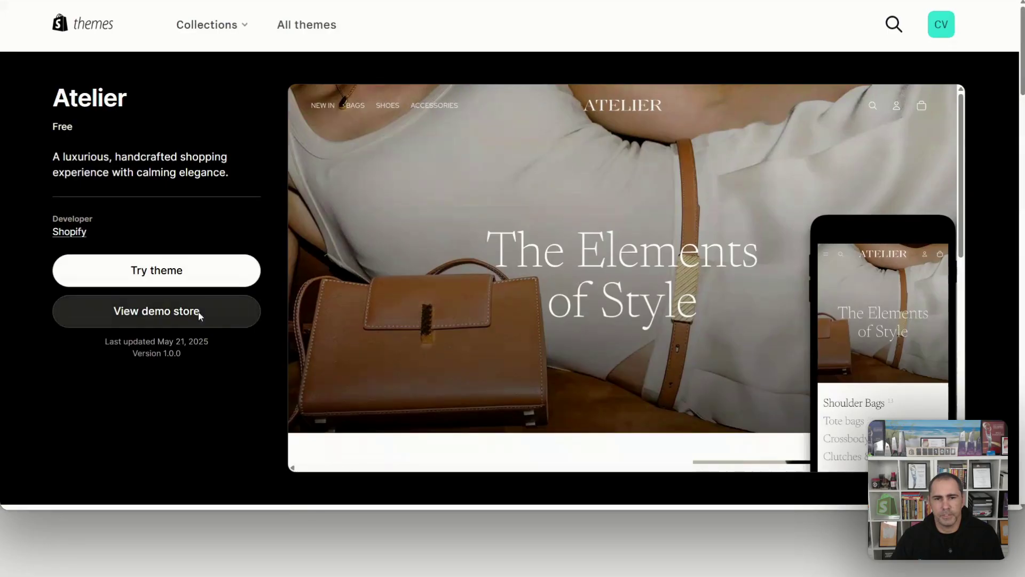
Open the Atelier demo preview and scroll through the theme's highlights and feature list.
click(198, 311)
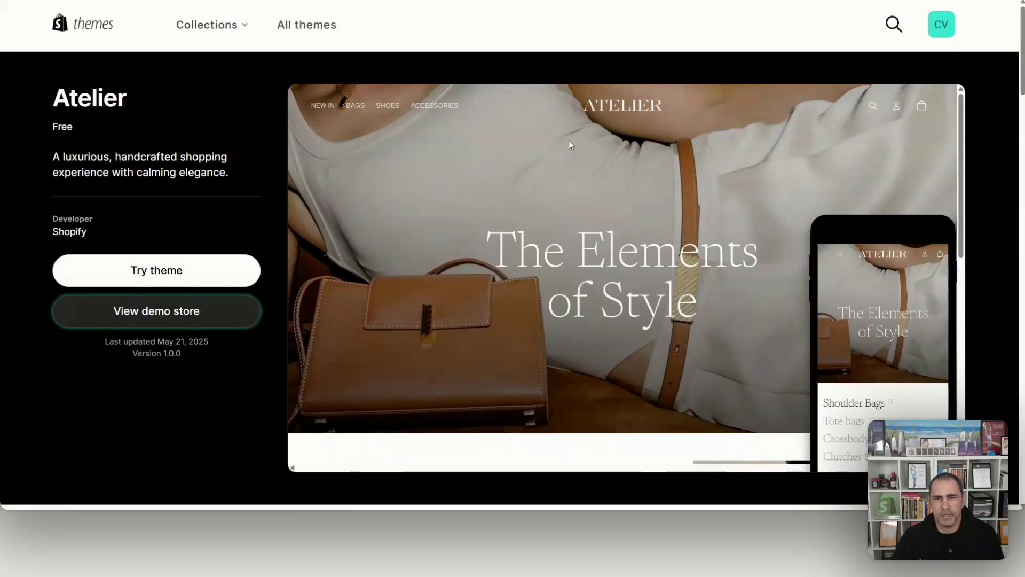
scroll(638, 161, down, 10)
scroll(638, 162, down, 12)
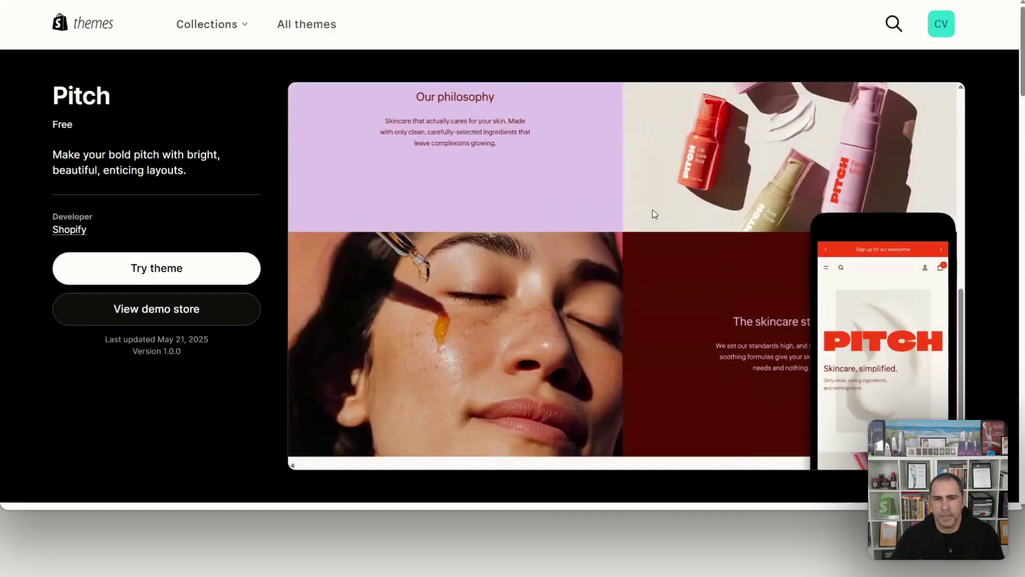
scroll(652, 211, down, 4)
scroll(638, 176, up, 4)
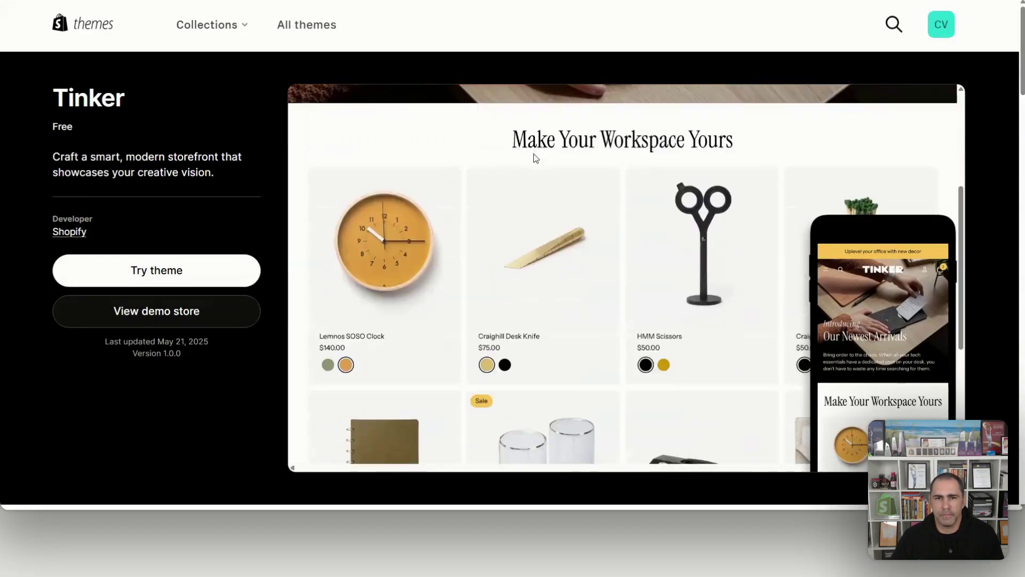
scroll(535, 158, down, 5)
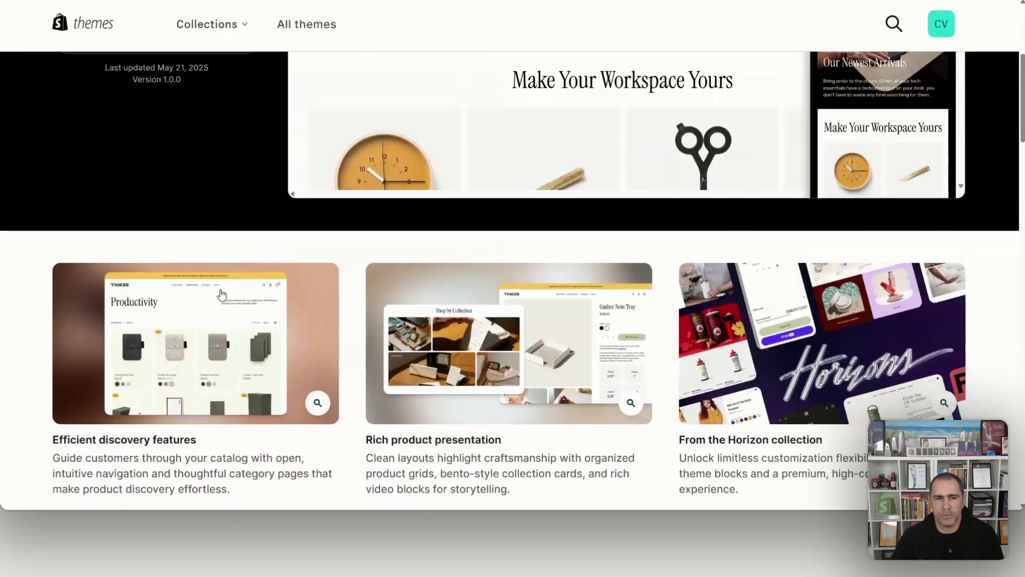
scroll(222, 294, down, 5)
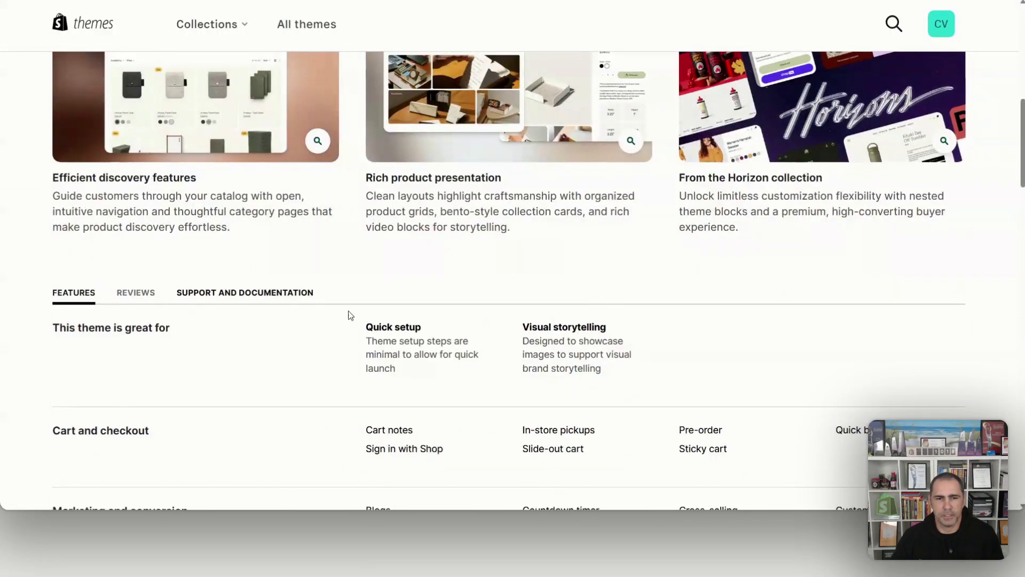
scroll(380, 262, down, 3)
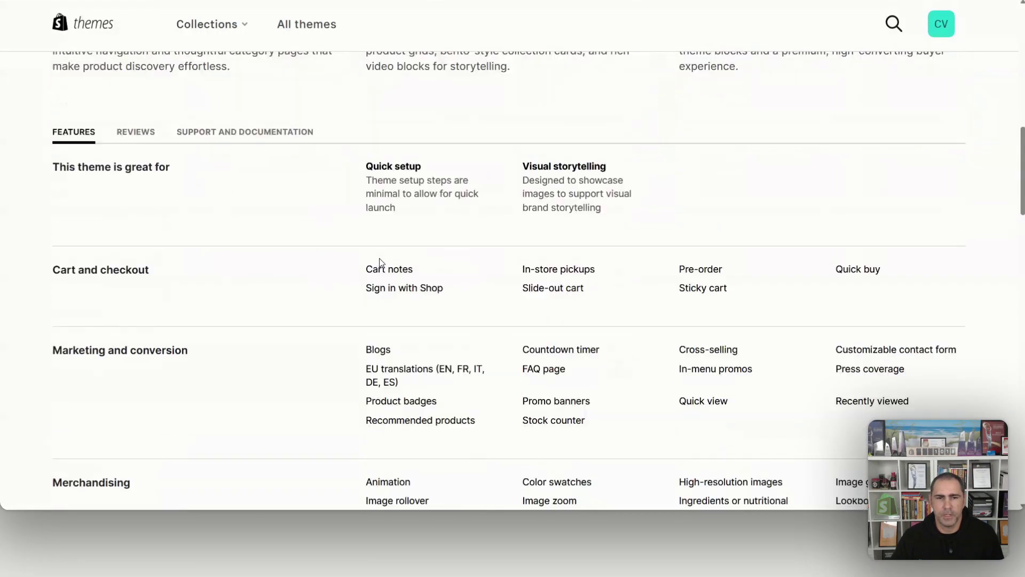
scroll(799, 369, up, 6)
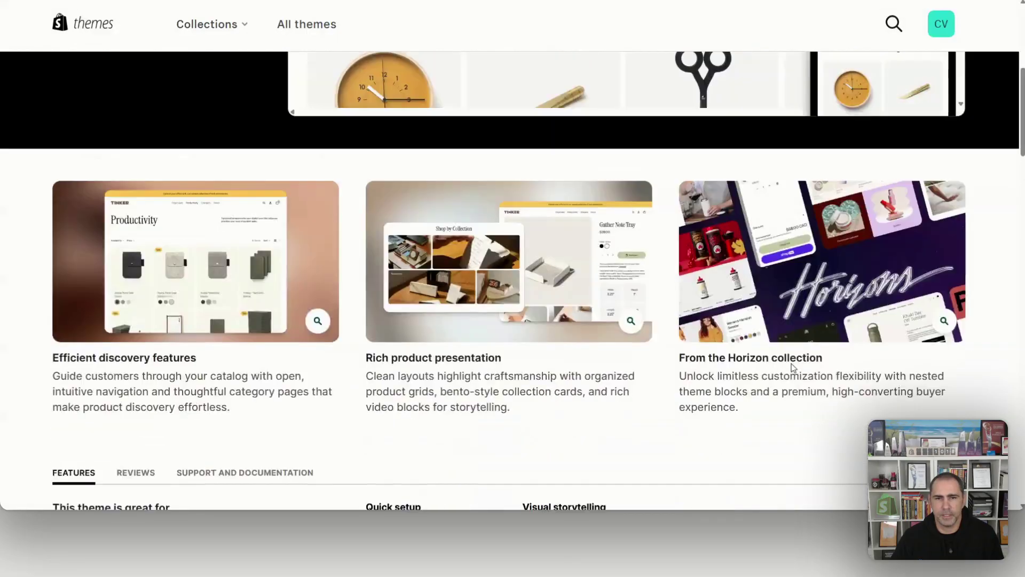
scroll(771, 355, up, 6)
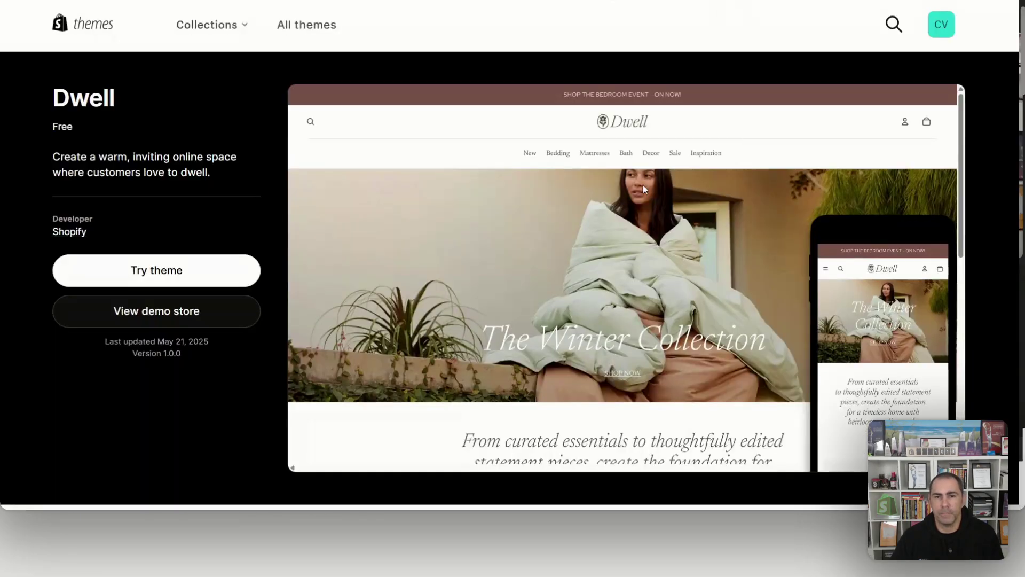
Scroll through the Vessel preview, then open the Fabric theme's demo store.
scroll(646, 184, down, 5)
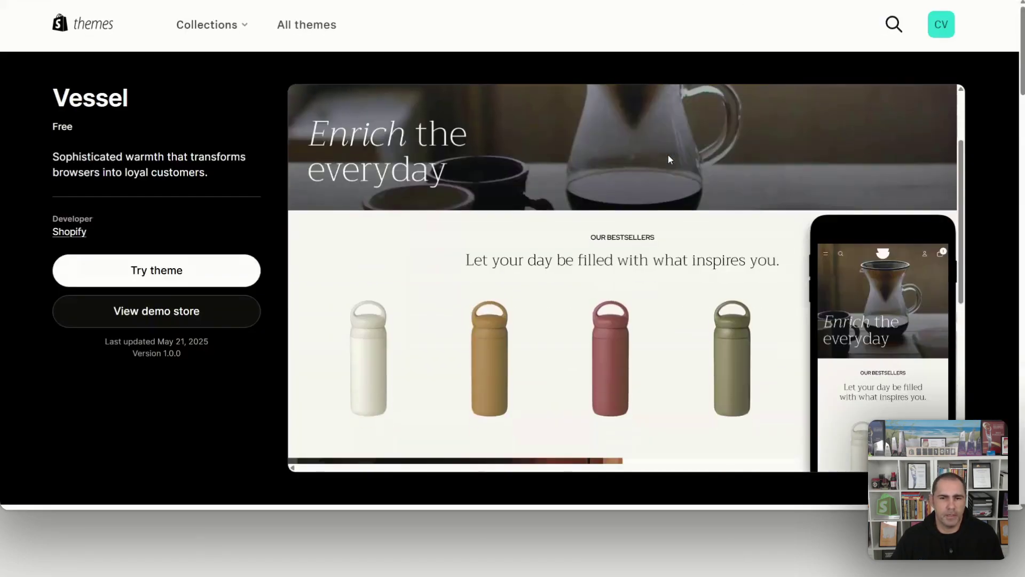
scroll(668, 155, down, 5)
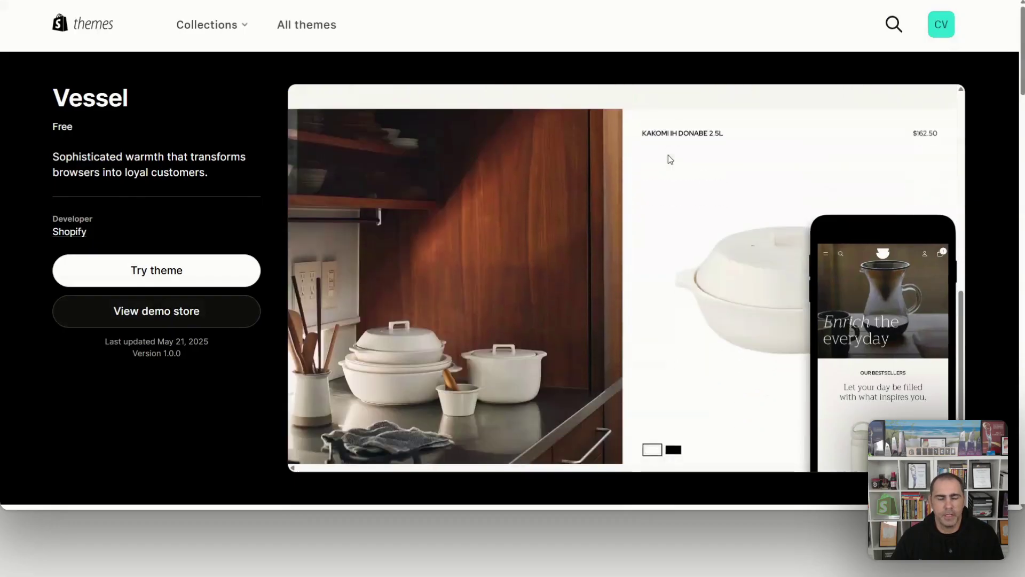
scroll(752, 211, down, 3)
scroll(747, 202, up, 10)
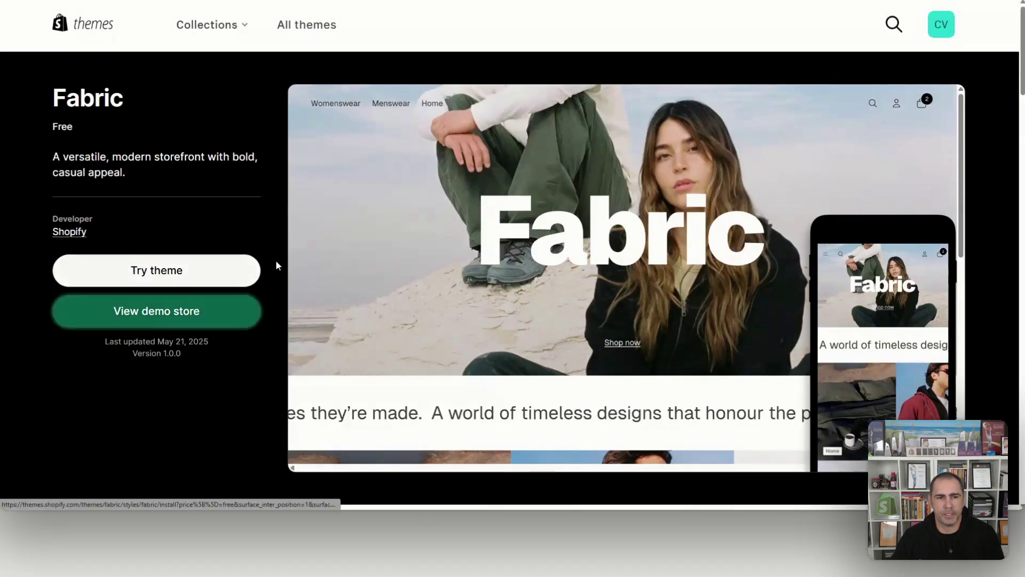
click(230, 312)
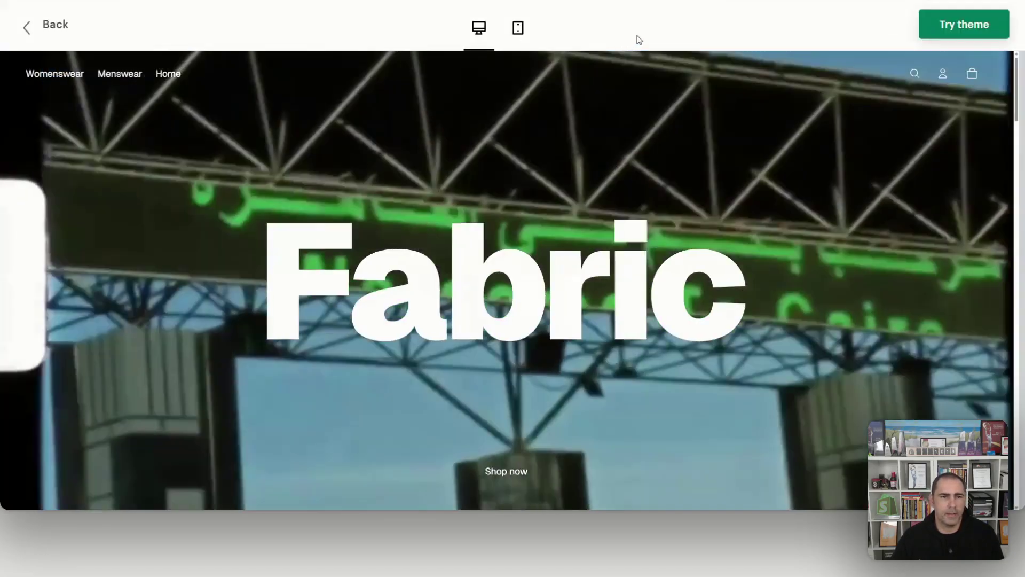
Scroll the Fabric demo to its footer and return to the admin Themes page.
scroll(678, 255, down, 10)
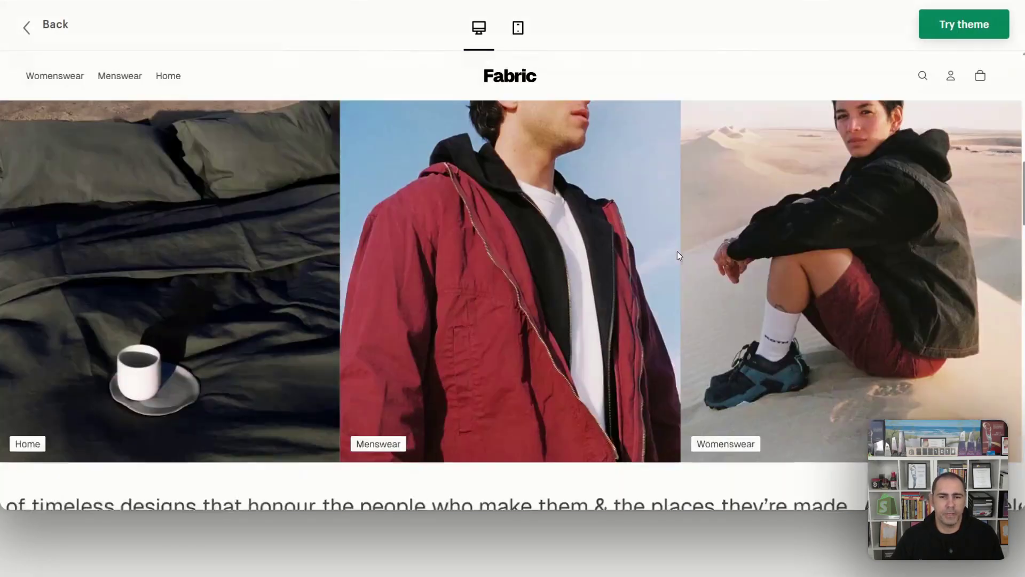
scroll(677, 252, down, 20)
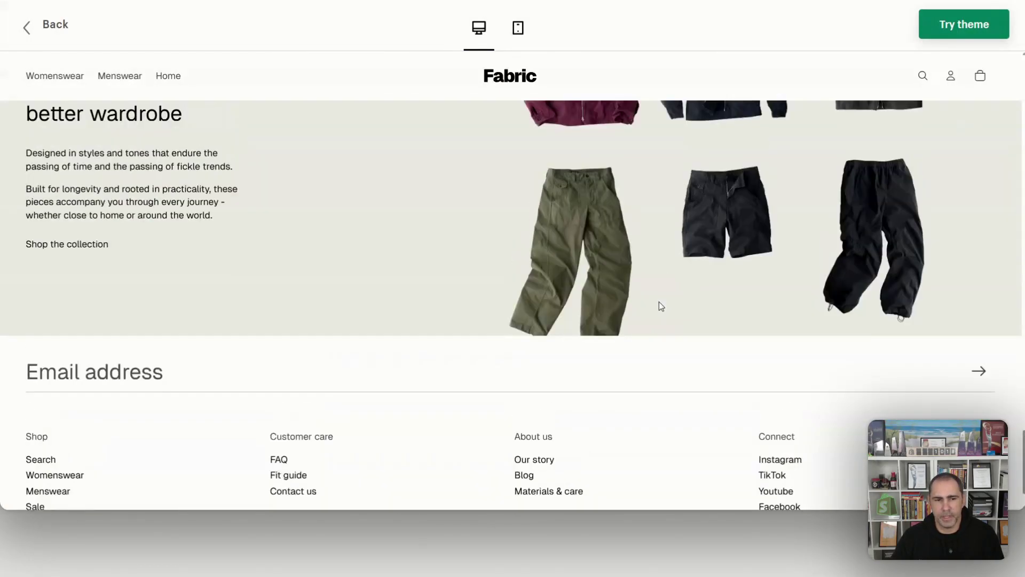
scroll(660, 304, down, 2)
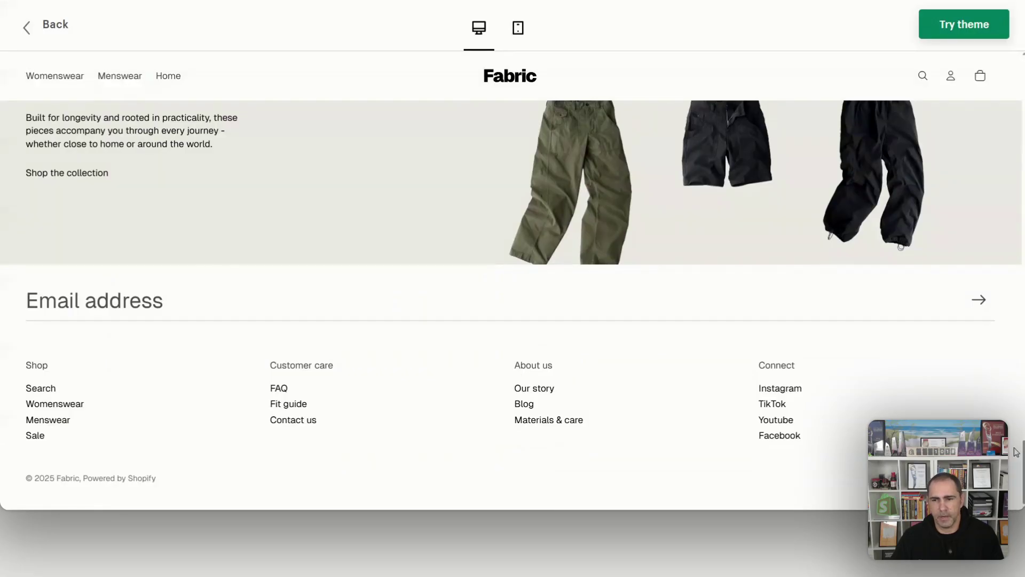
drag(1021, 451, 1011, 64)
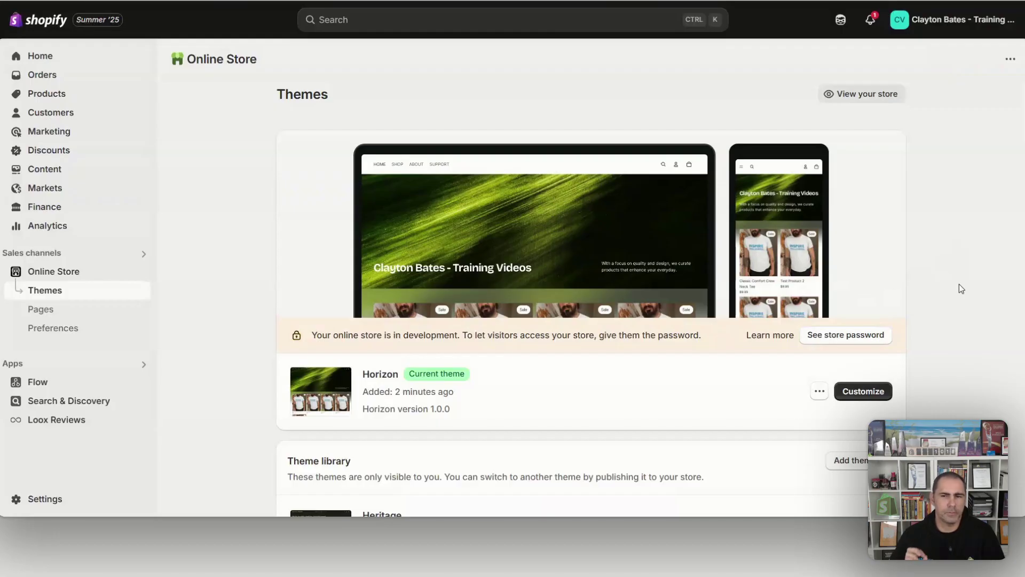
Customize the current Horizon theme and scroll the Home page preview.
click(873, 392)
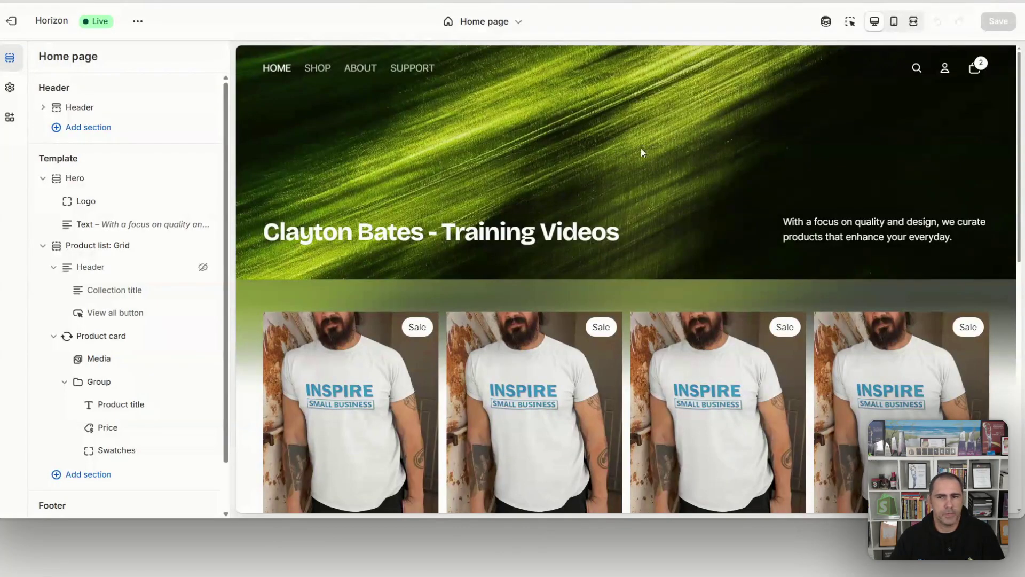
scroll(512, 173, down, 3)
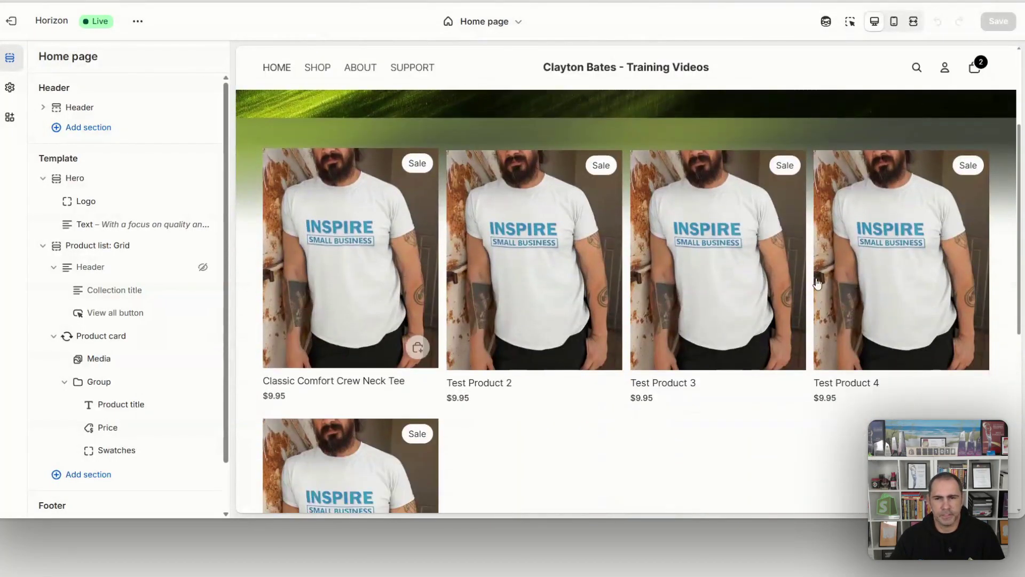
scroll(604, 283, up, 3)
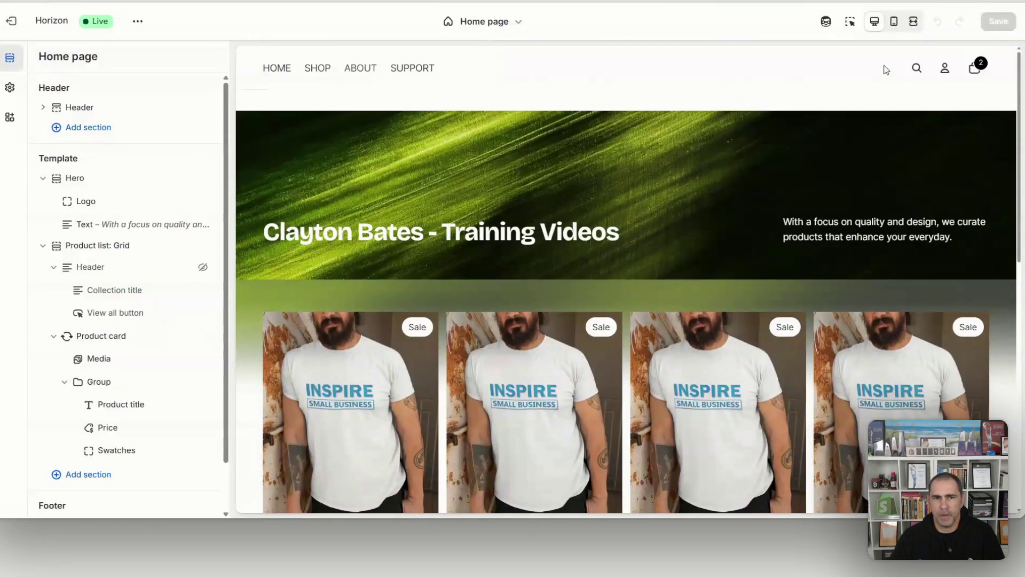
Expand the Header section and open its Logo block settings.
click(130, 110)
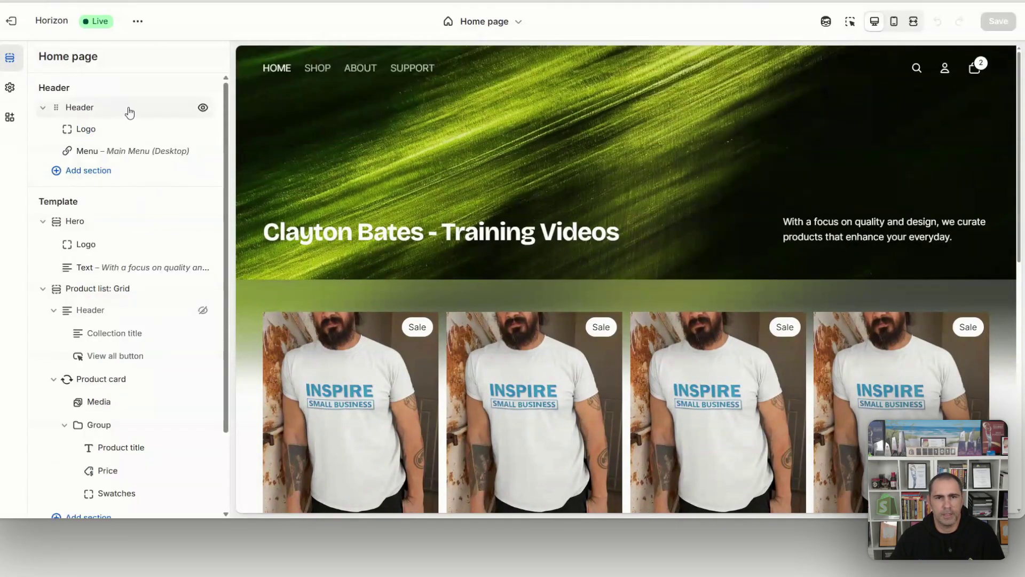
click(106, 132)
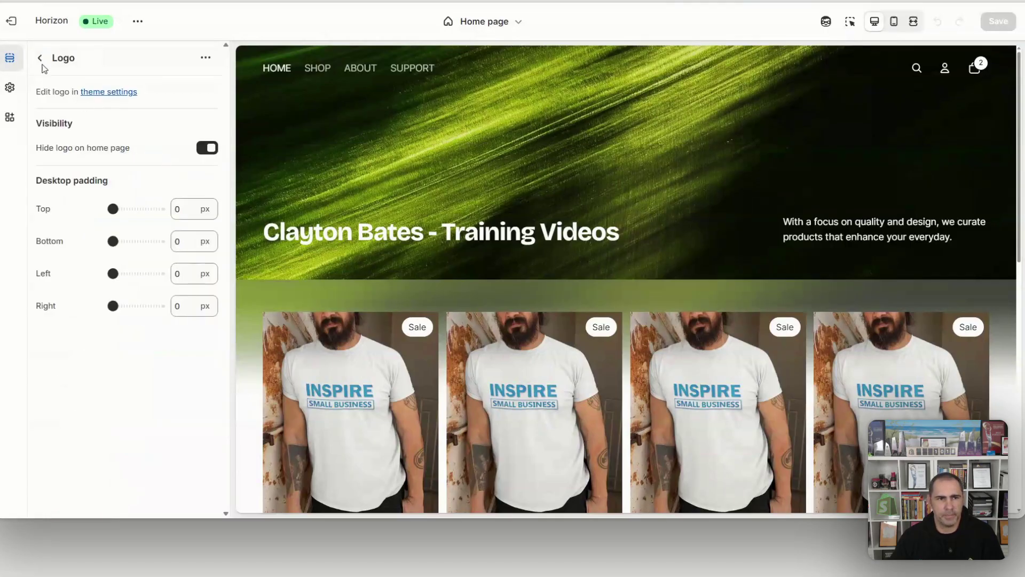
click(39, 59)
click(86, 131)
Set New_Logo as the default logo under Theme settings > Logo and favicon.
click(10, 89)
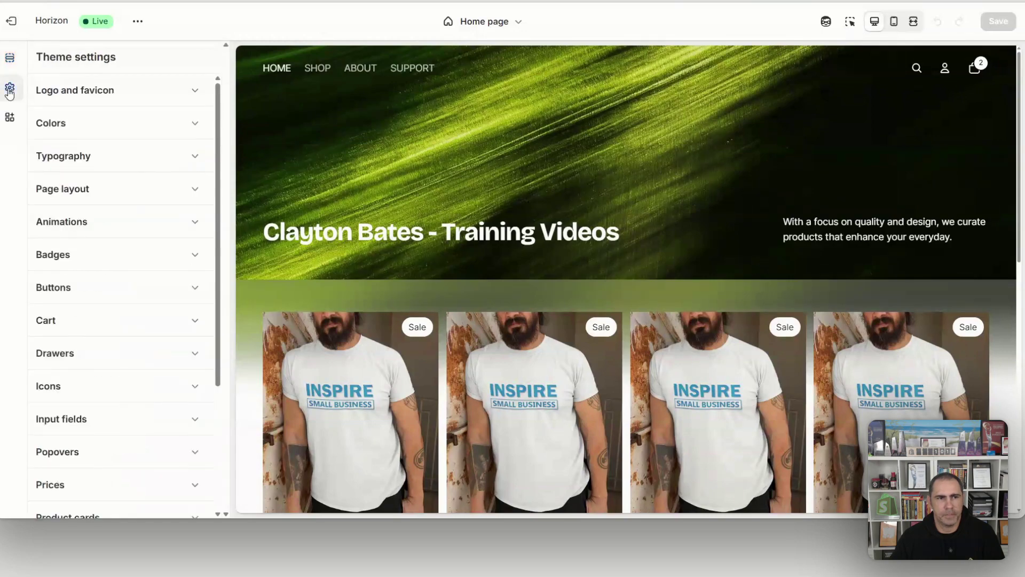
click(98, 90)
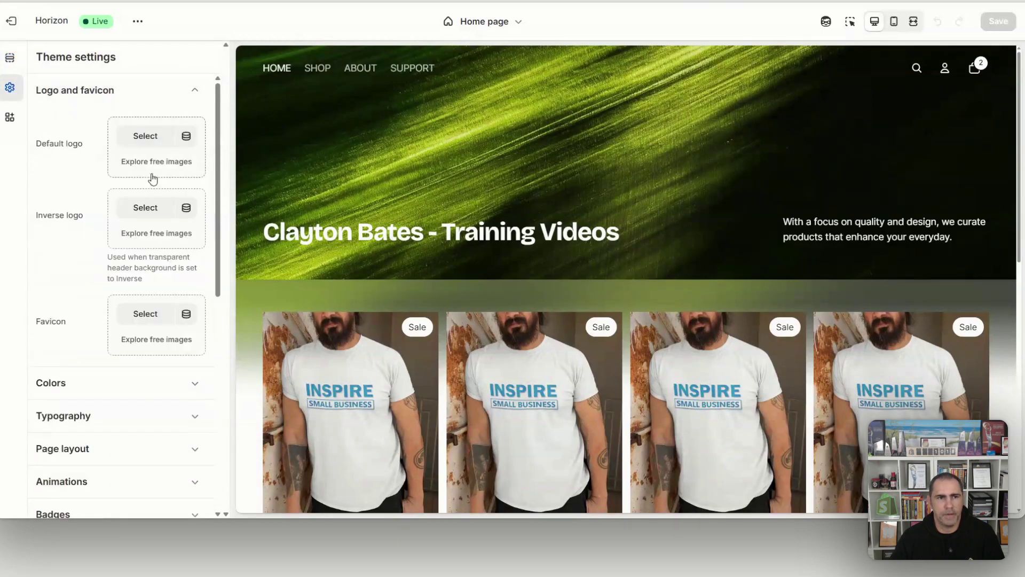
click(139, 136)
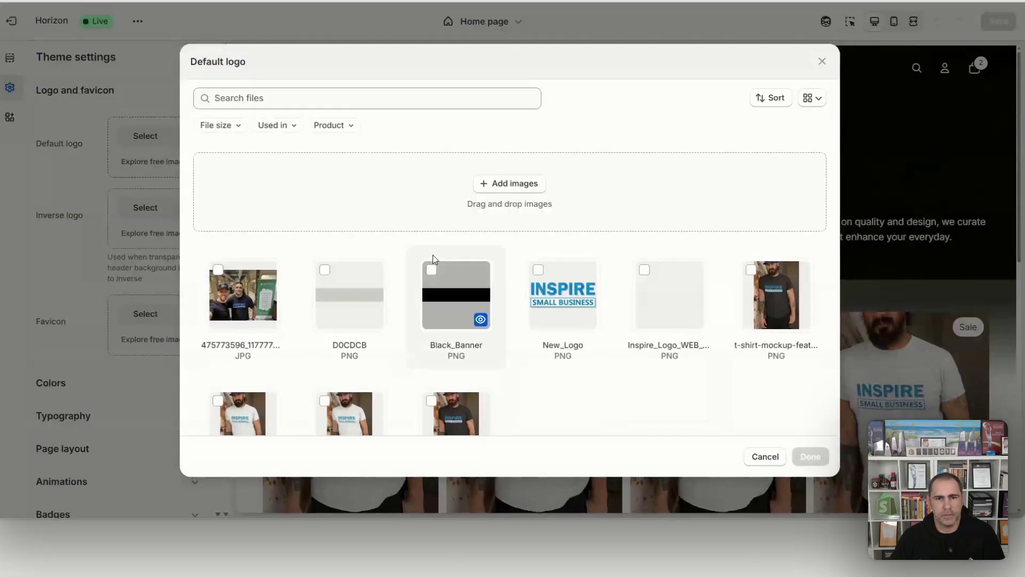
click(575, 290)
click(810, 456)
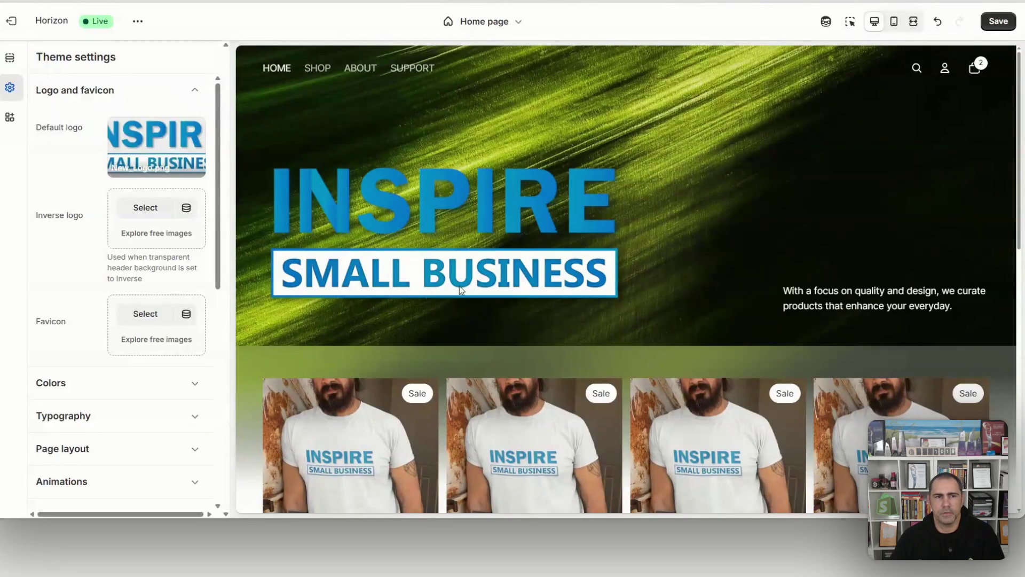
scroll(722, 245, down, 3)
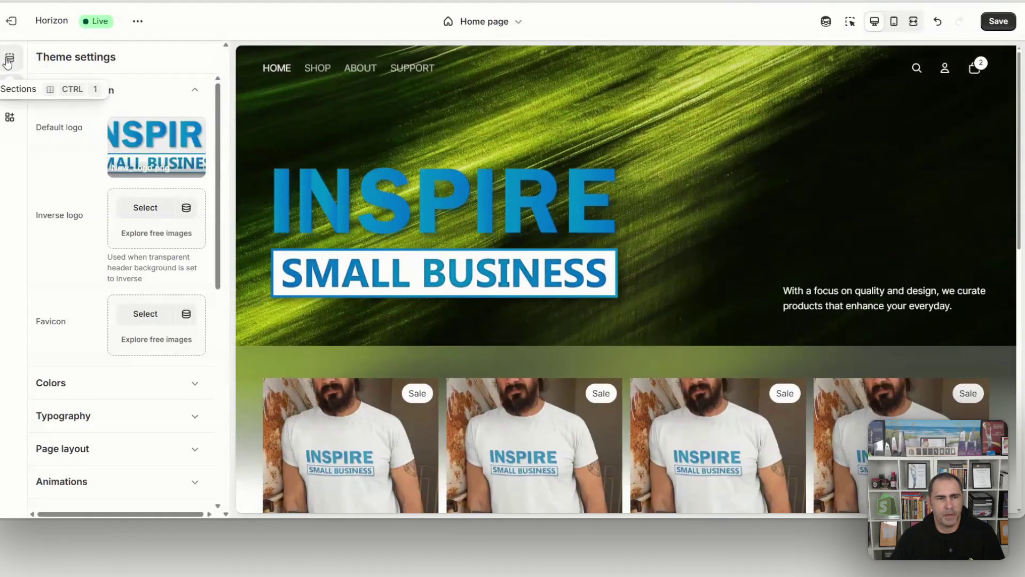
Hide the Hero's Logo block and scroll the preview to check it.
key(ctrl+1)
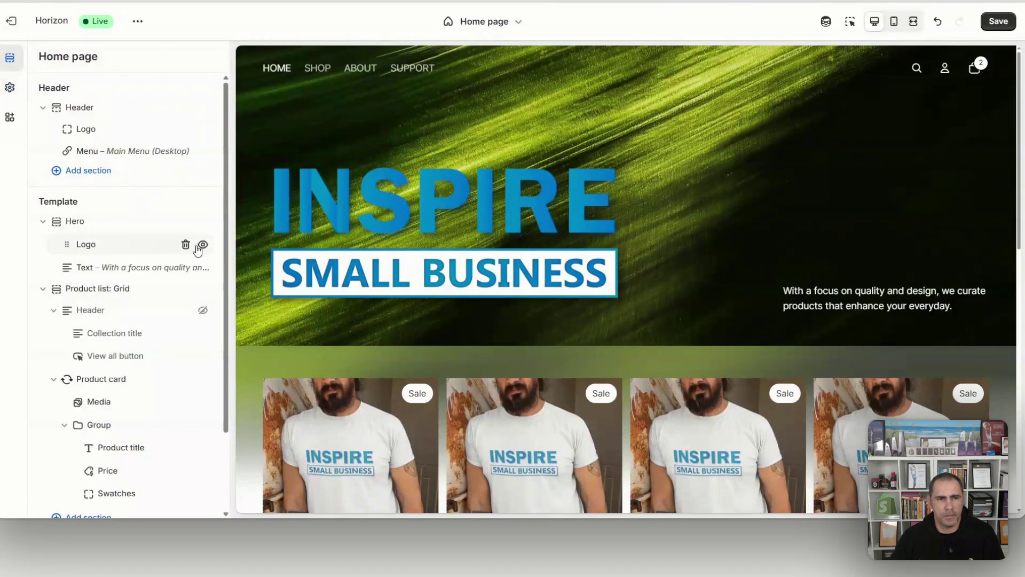
click(202, 245)
scroll(564, 234, down, 10)
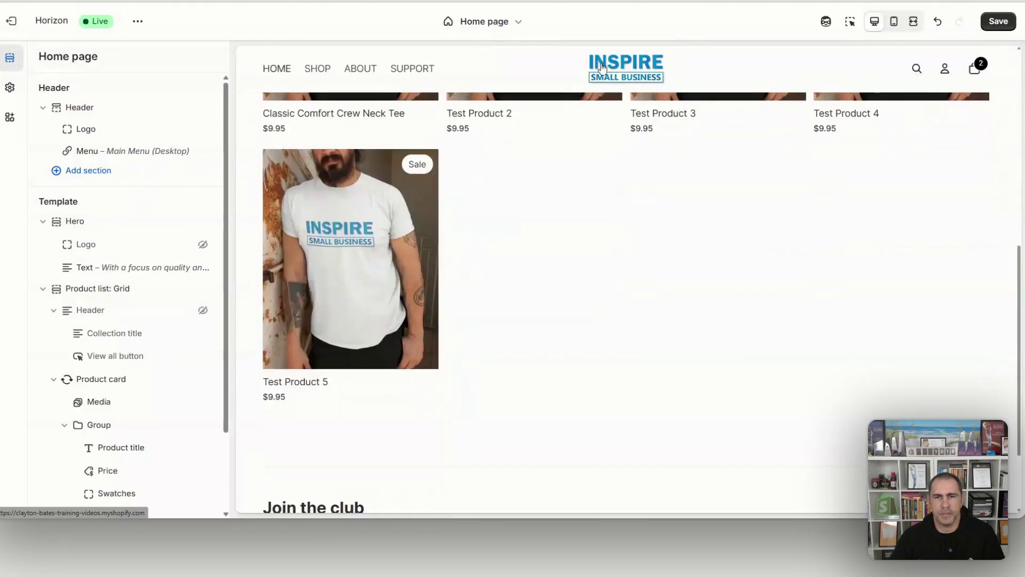
scroll(659, 67, down, 2)
scroll(767, 190, up, 4)
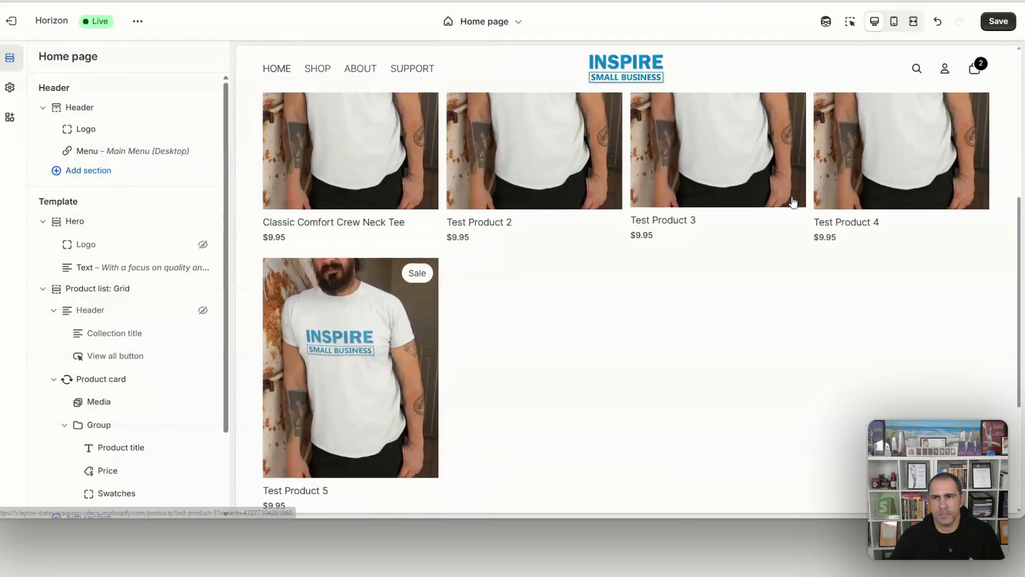
scroll(758, 133, up, 5)
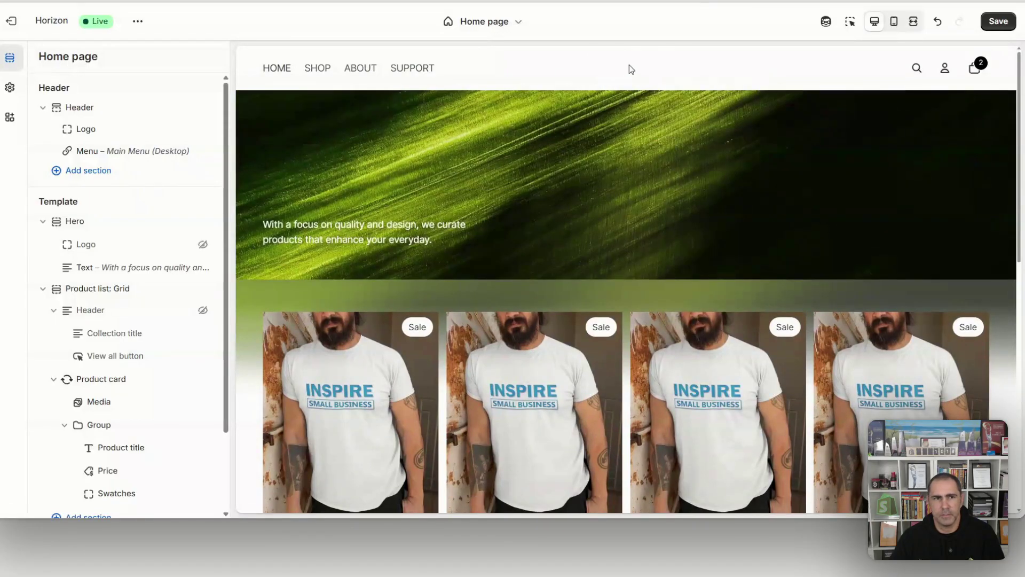
Add an Announcement bar section at the very top of the home page.
click(126, 98)
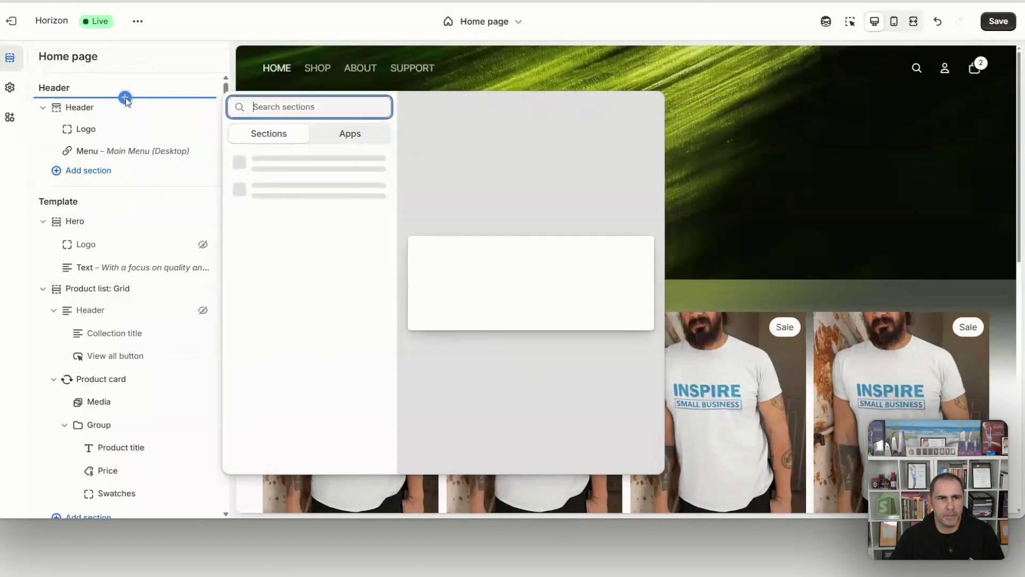
click(305, 161)
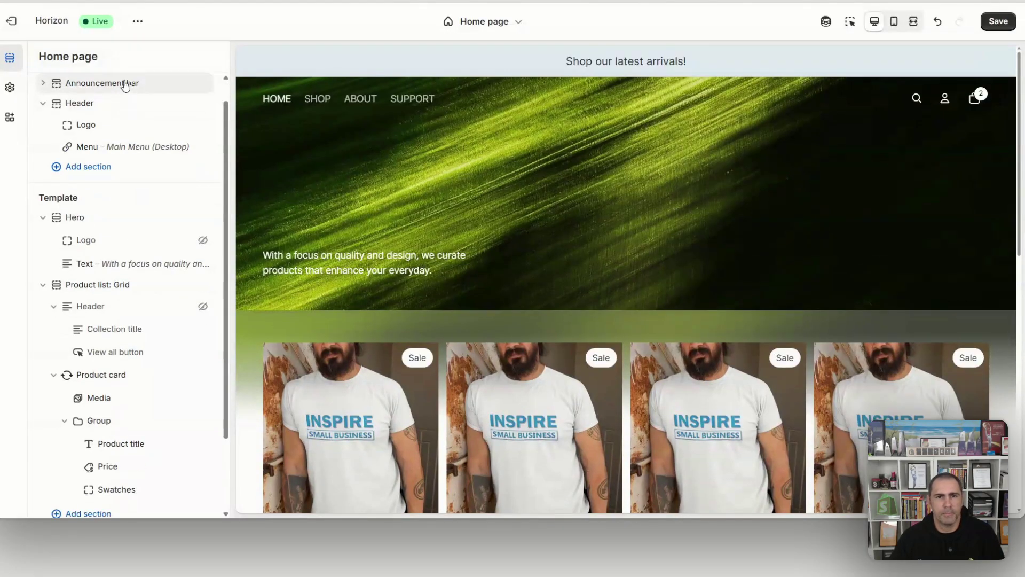
click(124, 79)
click(143, 91)
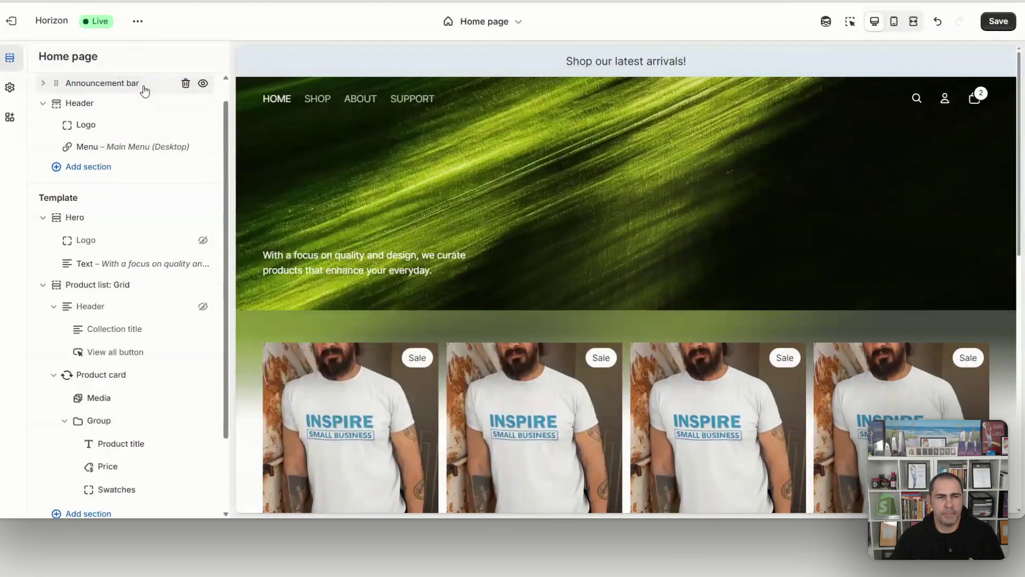
click(144, 90)
Replace the announcement text with 'FREE SHIPPING ON ORDERS OVER $100'.
click(40, 59)
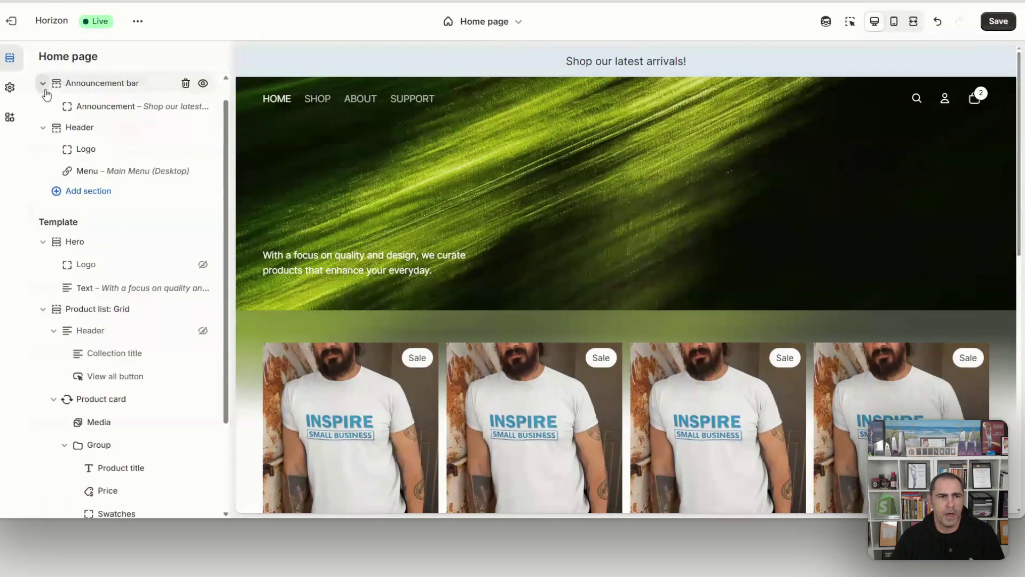
click(98, 108)
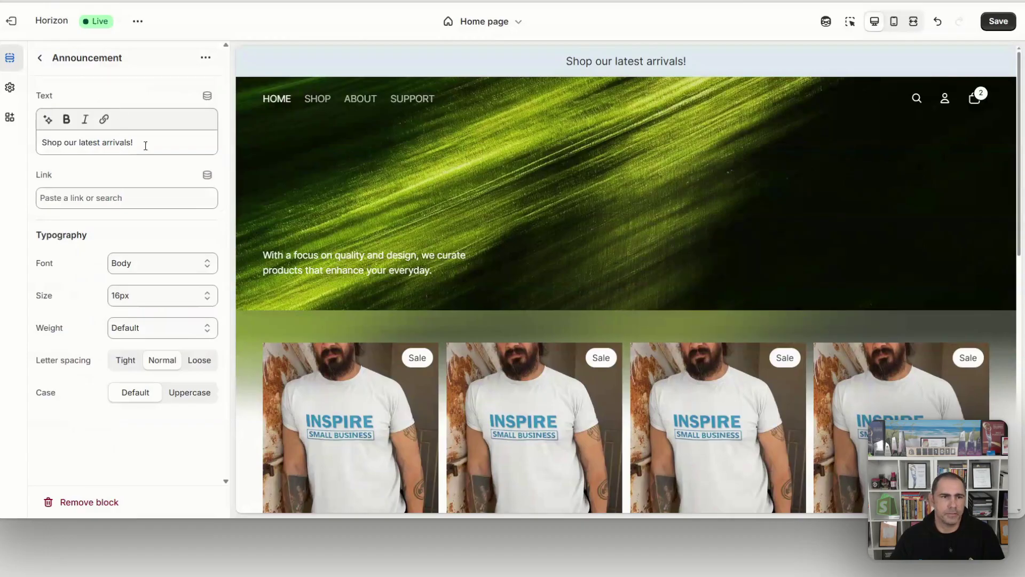
drag(152, 144, 34, 135)
text(FREE)
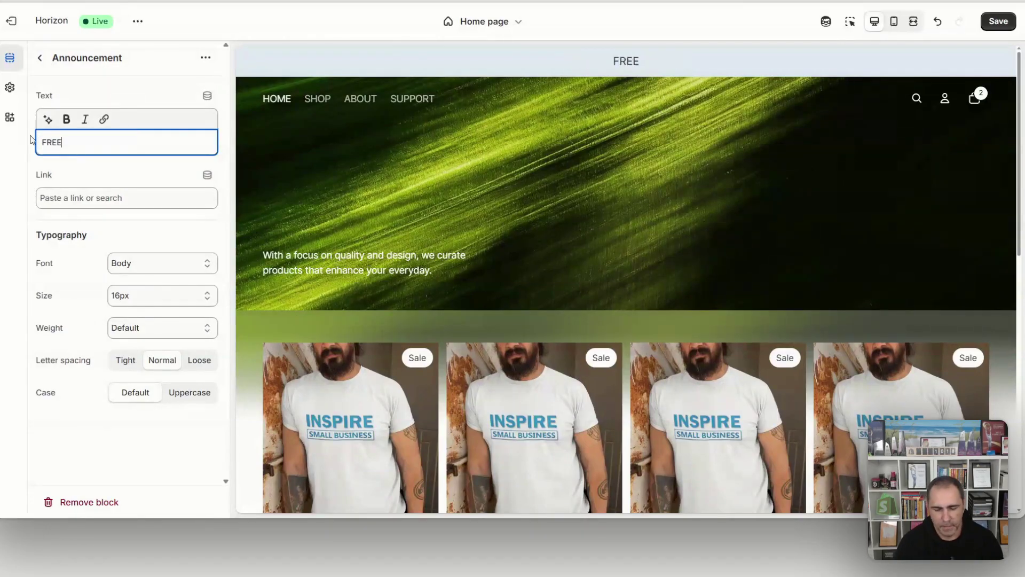
text( SHIPPING ON OR)
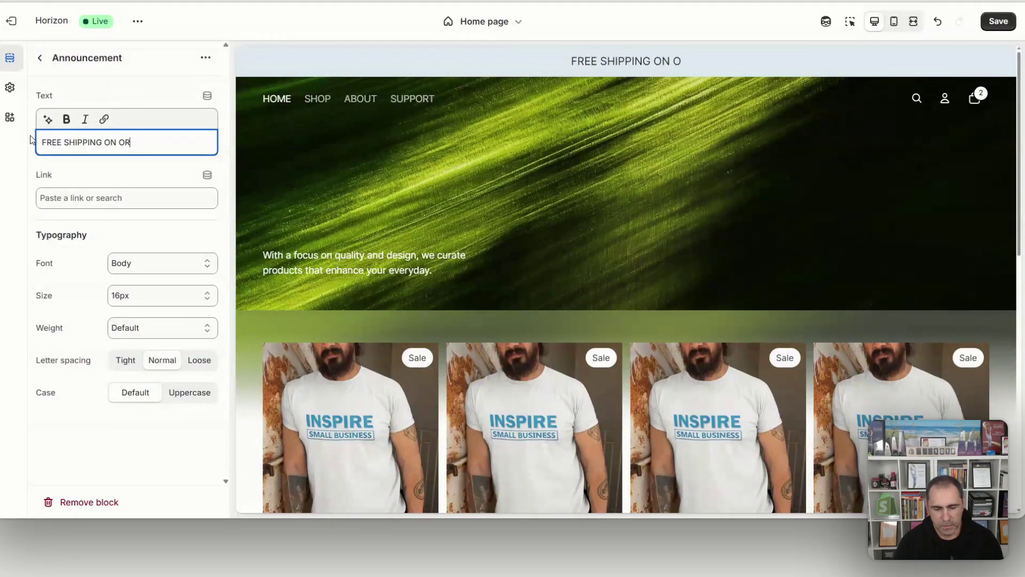
text(DERS OVER $100)
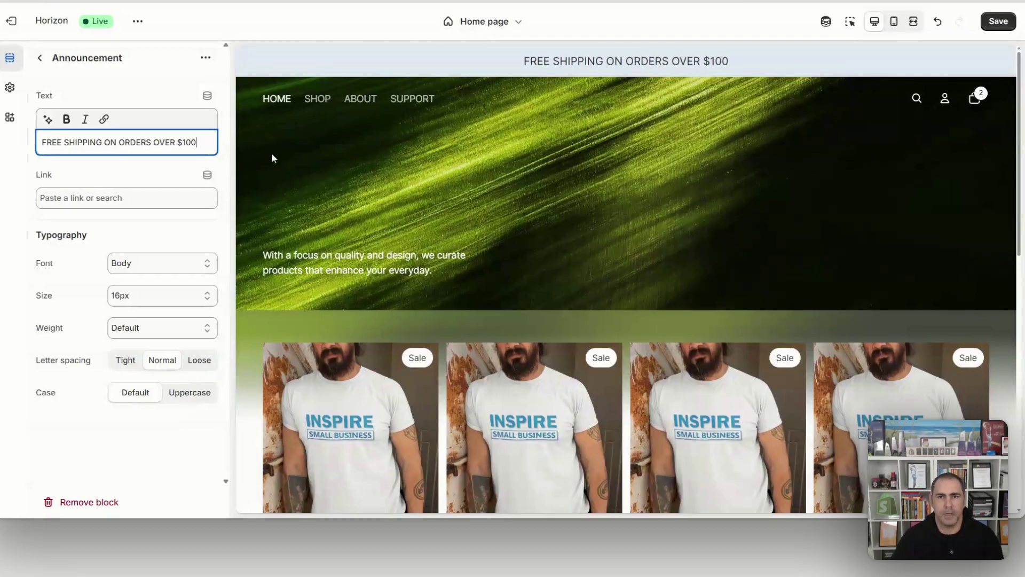
click(40, 58)
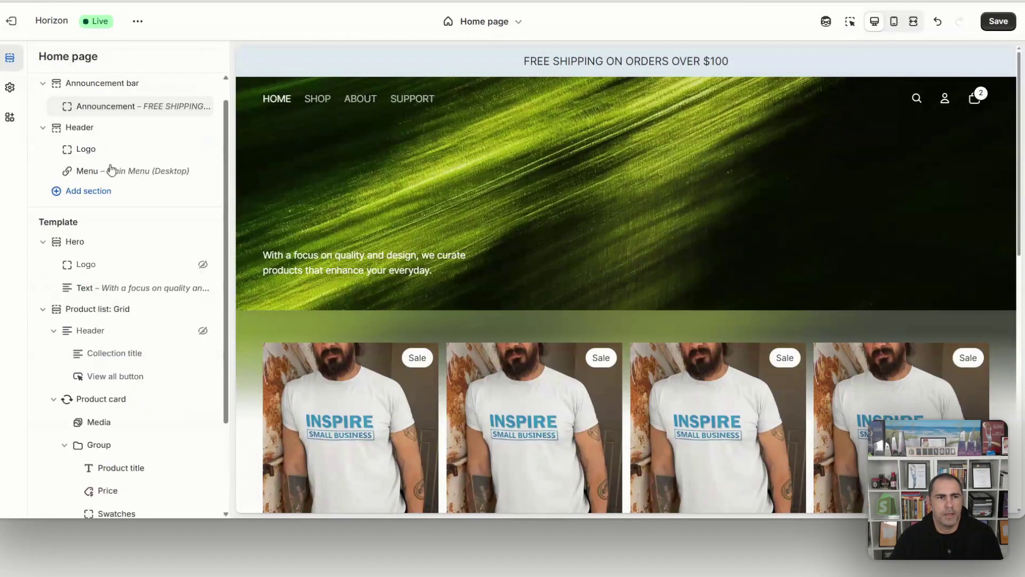
Open colour Scheme 4 in theme settings, shift its background toward blue, and save.
click(9, 87)
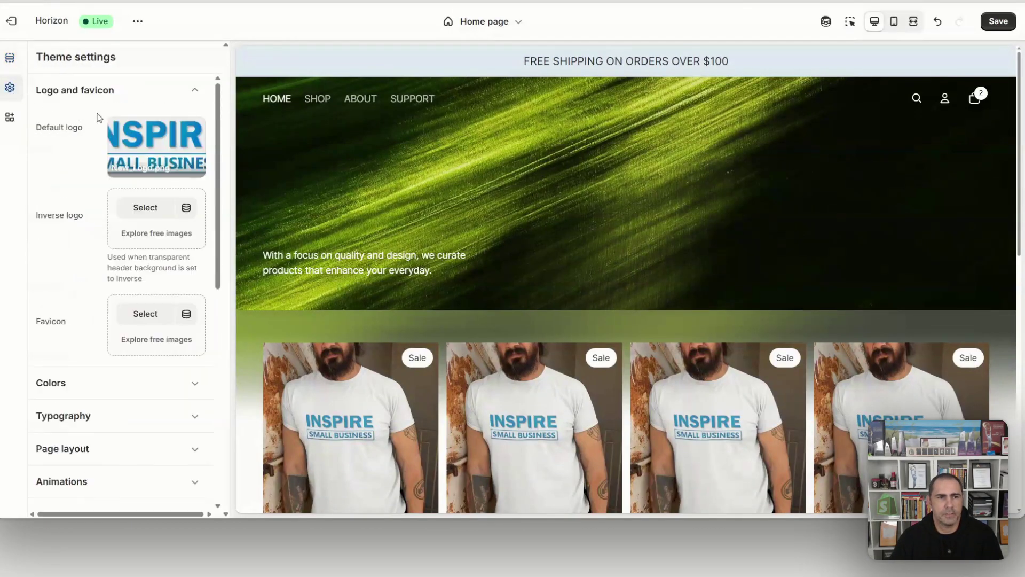
click(173, 111)
click(73, 129)
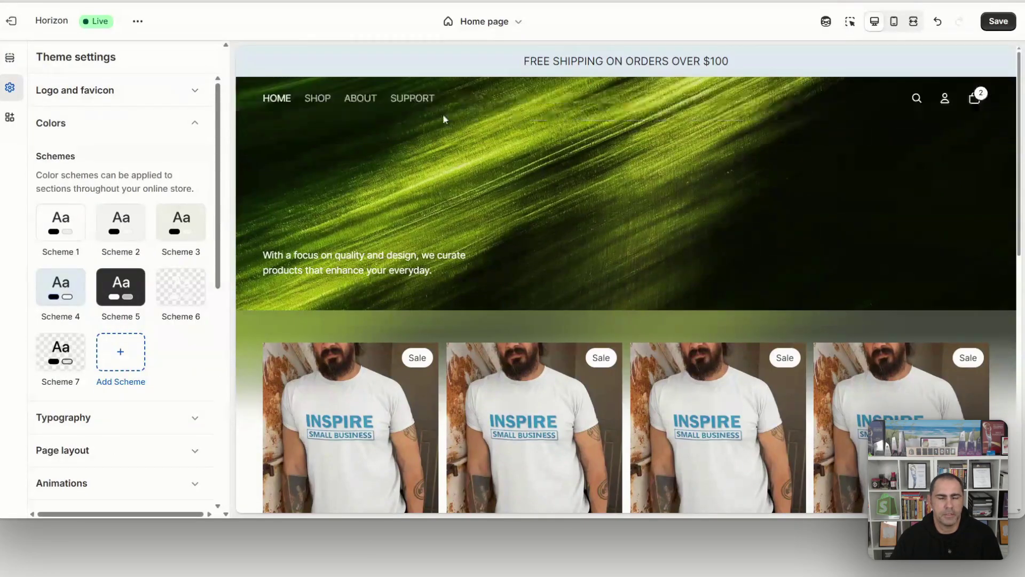
click(64, 282)
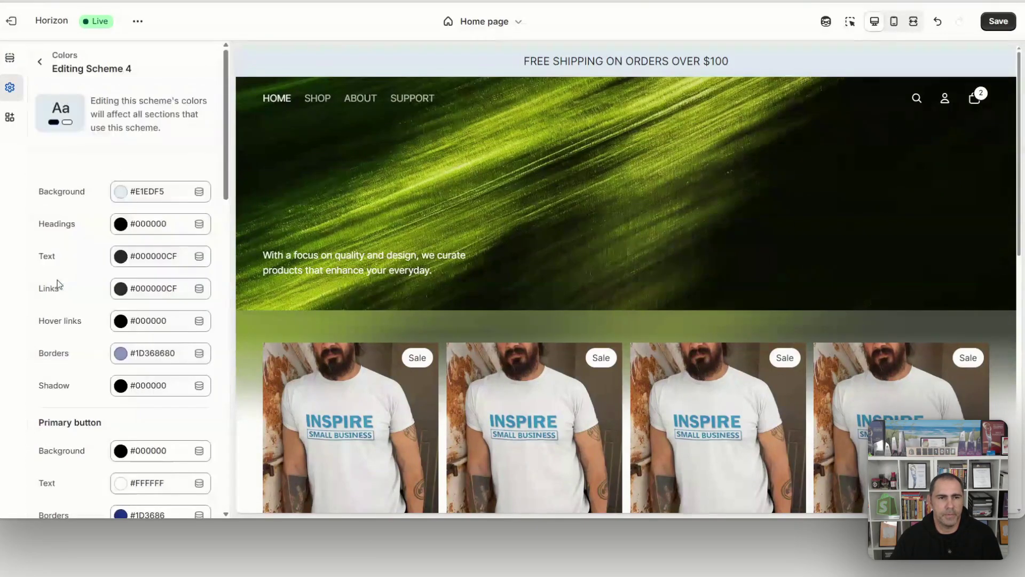
click(121, 191)
drag(191, 240, 207, 233)
key(ctrl+s)
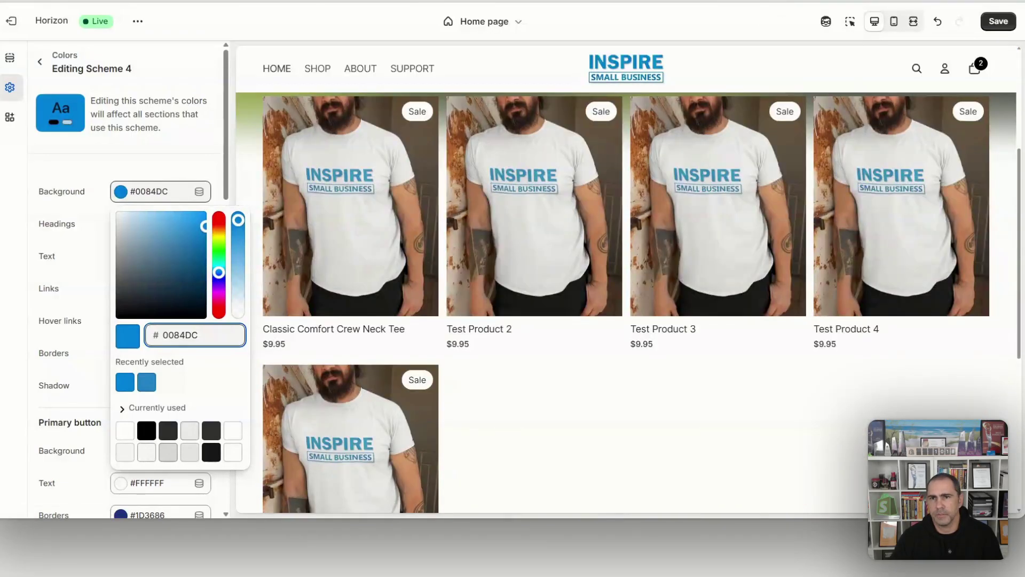
Set Scheme 4's background to the sampled logo blue #0084CB and its text to white FAFAFA.
click(790, 0)
click(742, 0)
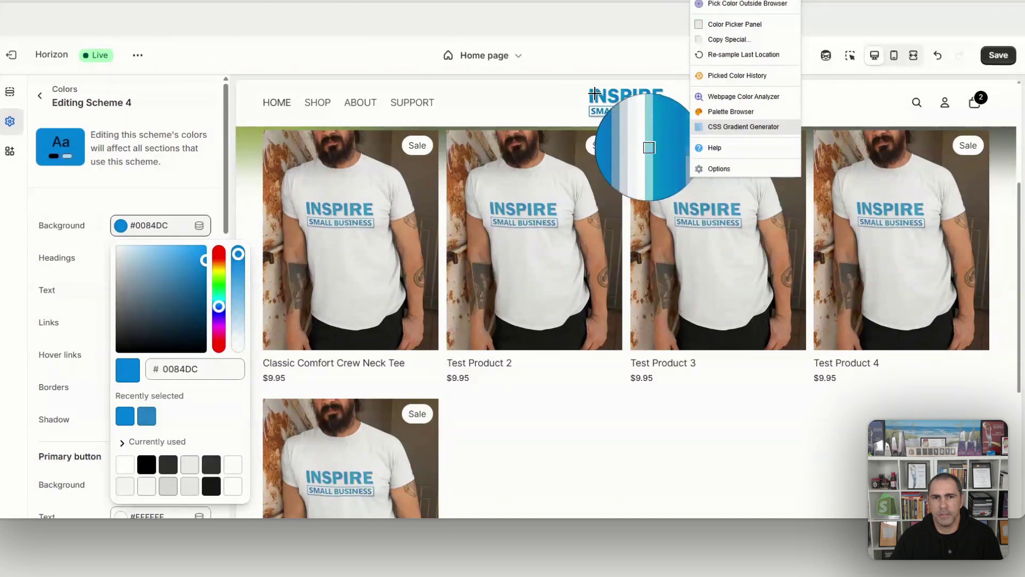
click(592, 95)
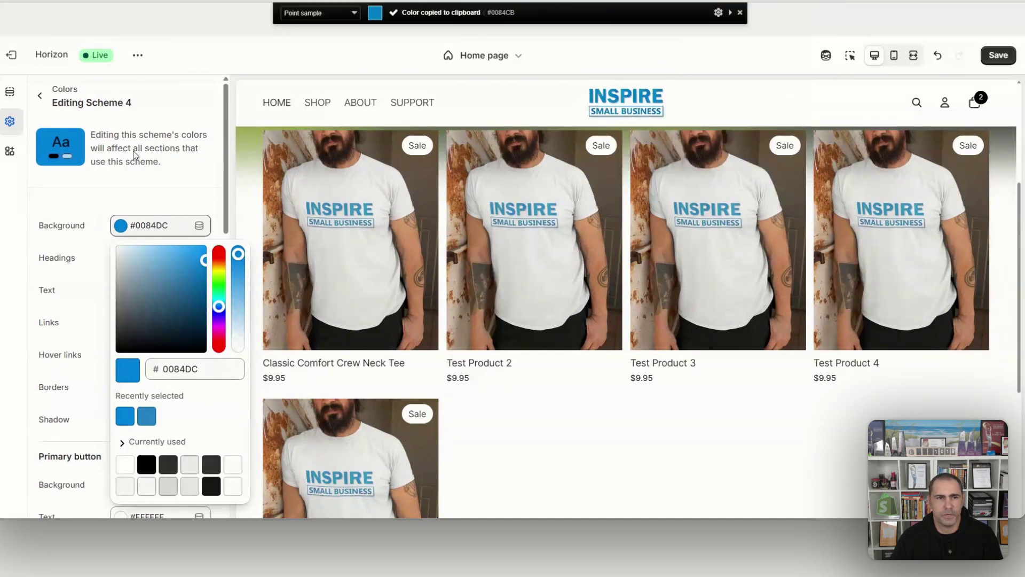
click(136, 230)
click(153, 201)
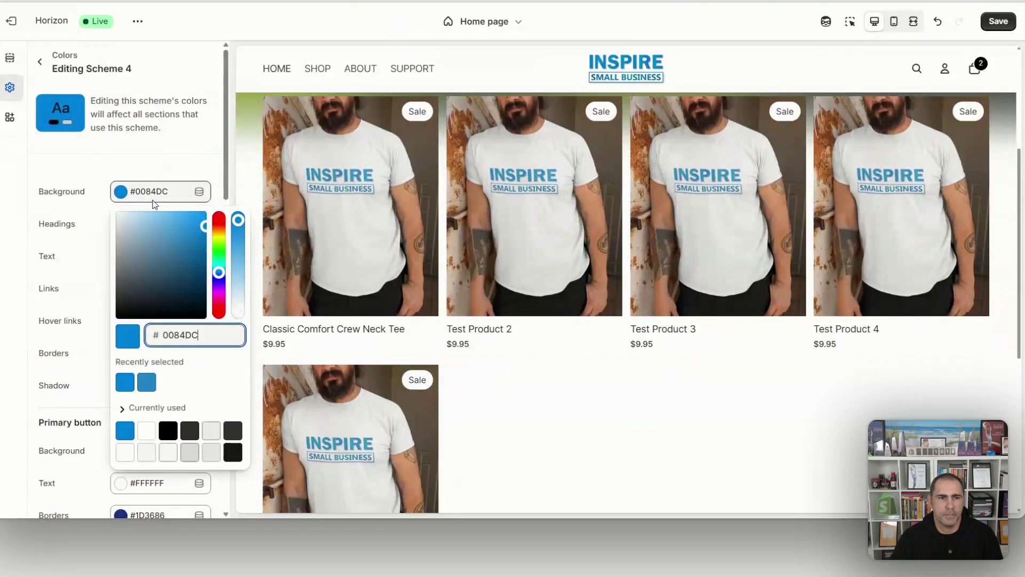
key(ctrl+v)
click(39, 215)
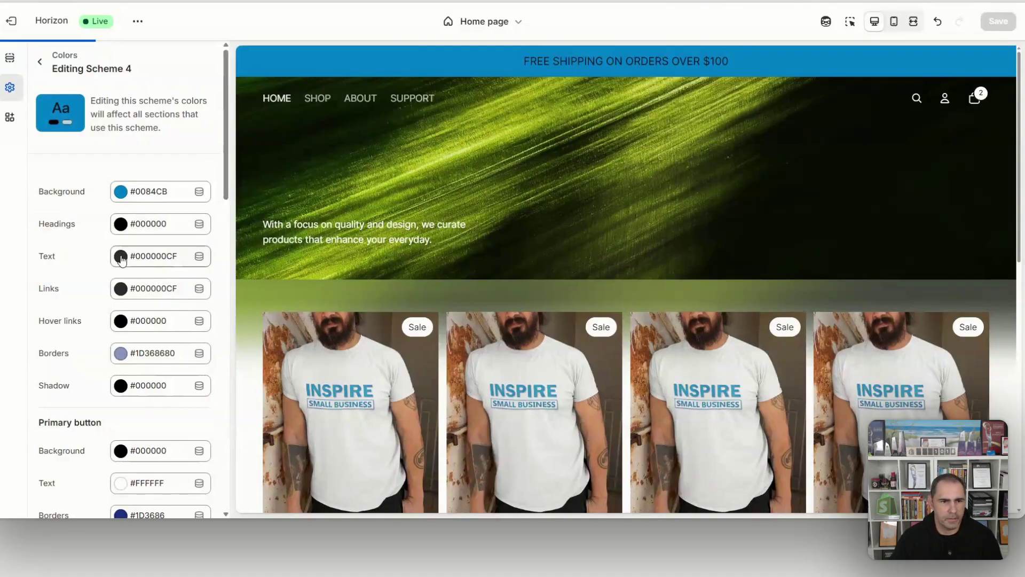
click(122, 255)
text(FAFAFA)
click(105, 273)
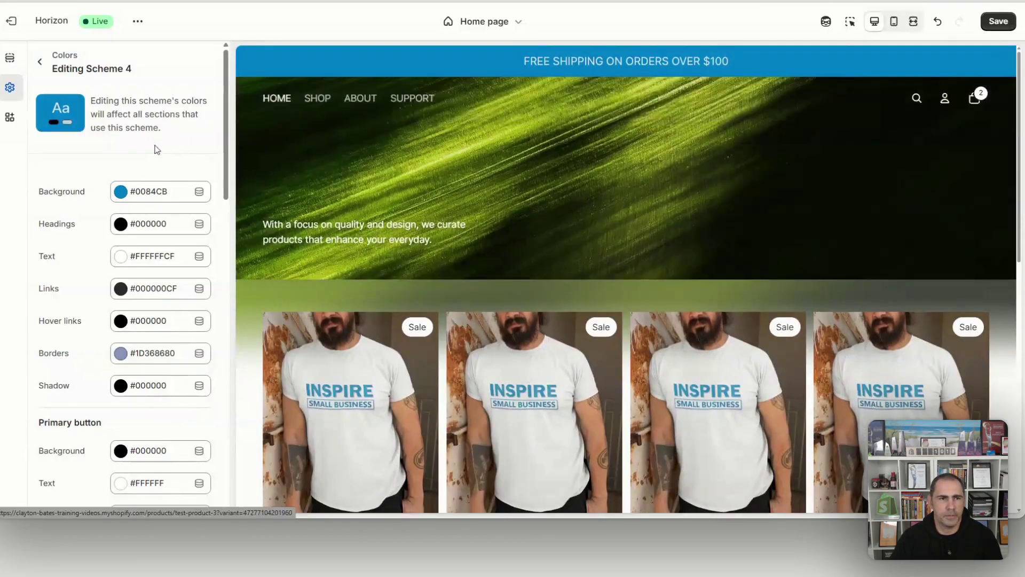
Return to the home page section list and review the Footer section's settings.
click(39, 61)
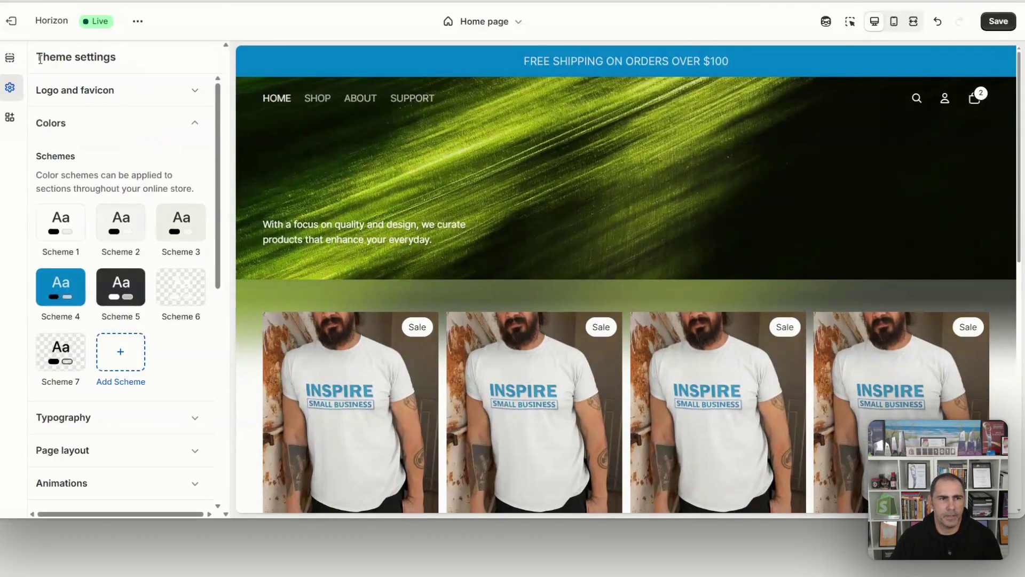
key(ctrl+1)
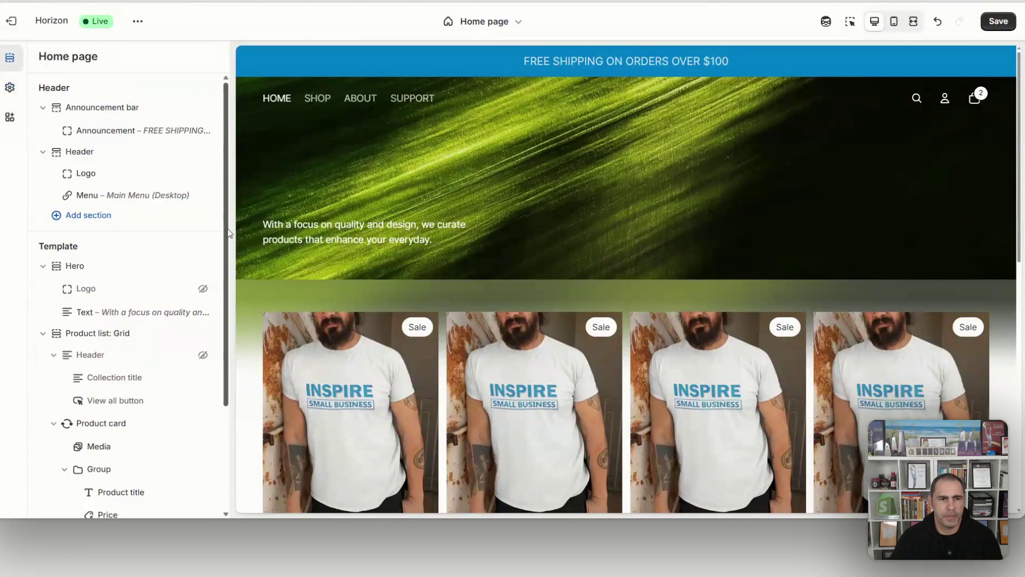
scroll(228, 291, down, 3)
scroll(820, 411, down, 10)
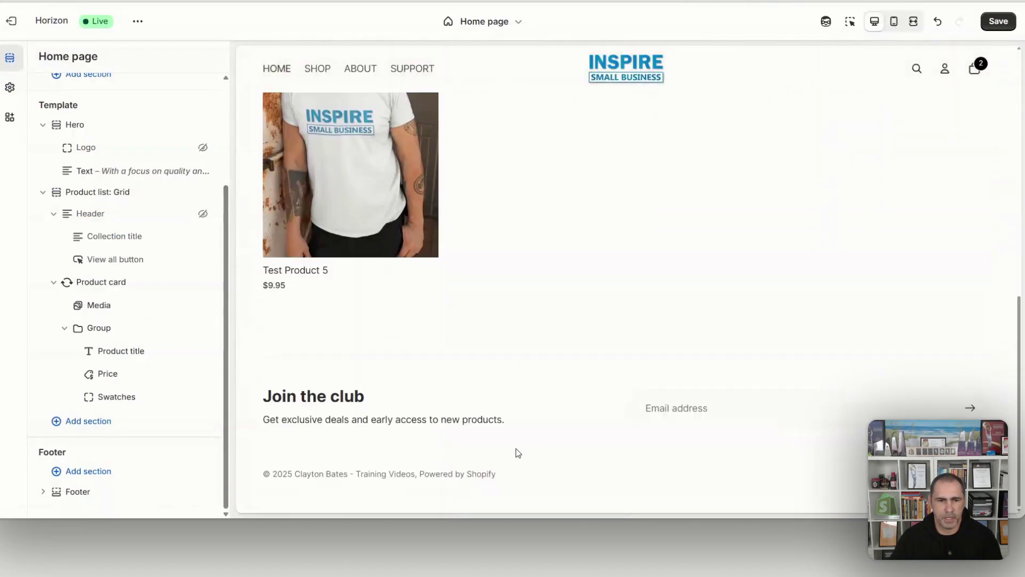
click(107, 491)
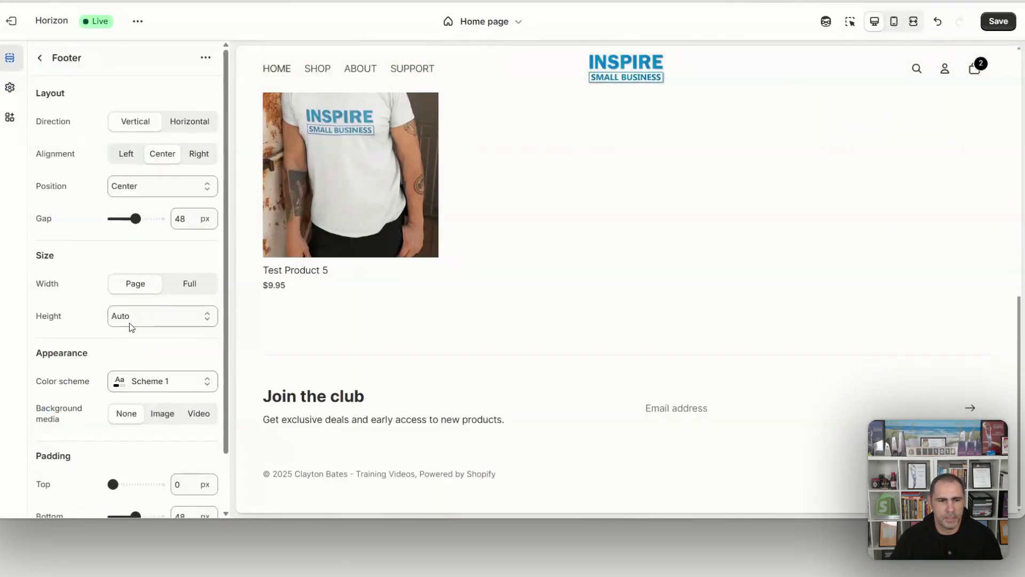
scroll(128, 392, down, 1)
scroll(133, 407, up, 1)
key(Escape)
Insert a Menu block into the footer below the Divider.
scroll(135, 427, down, 2)
click(136, 455)
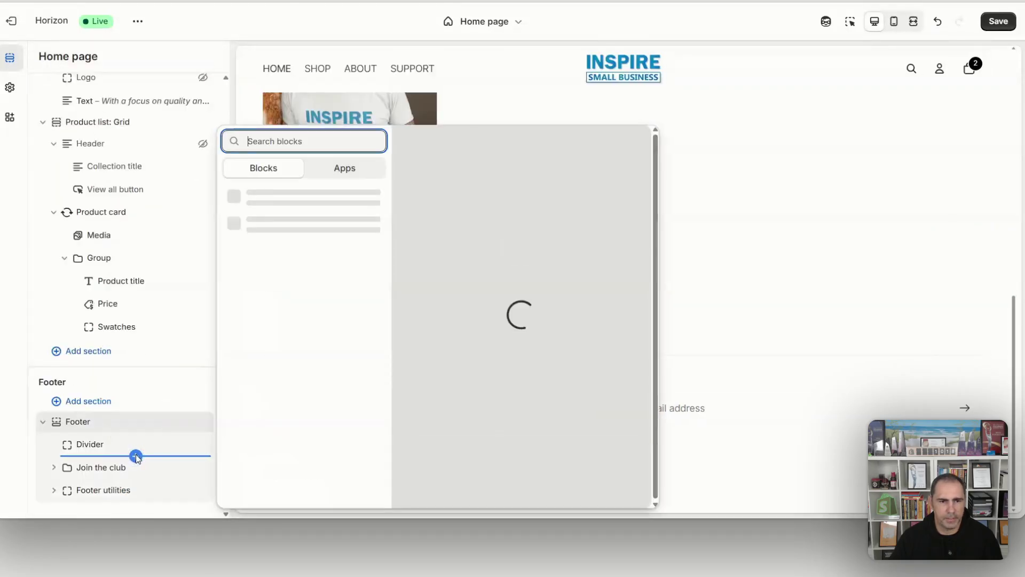
scroll(319, 373, down, 3)
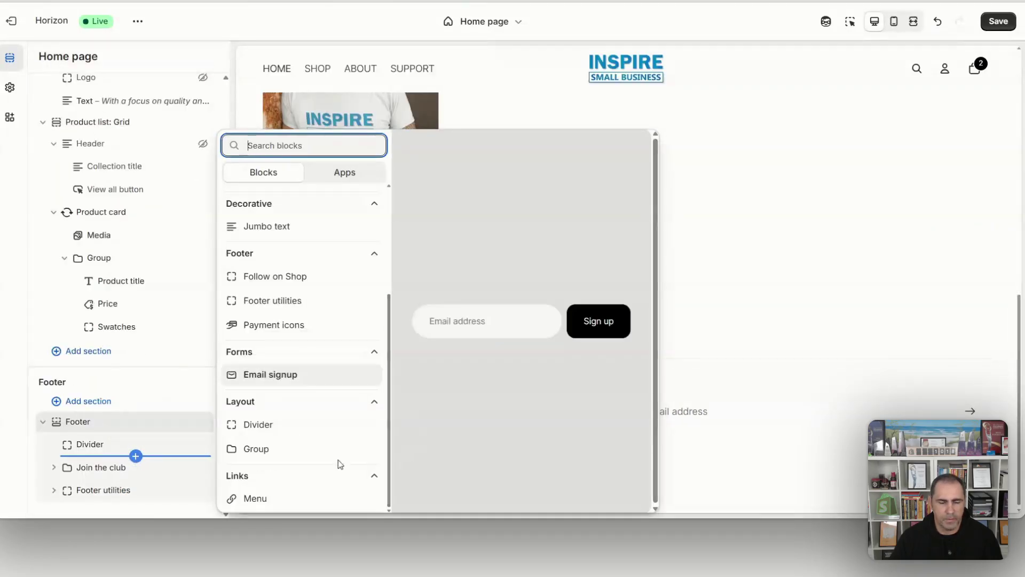
scroll(297, 306, up, 3)
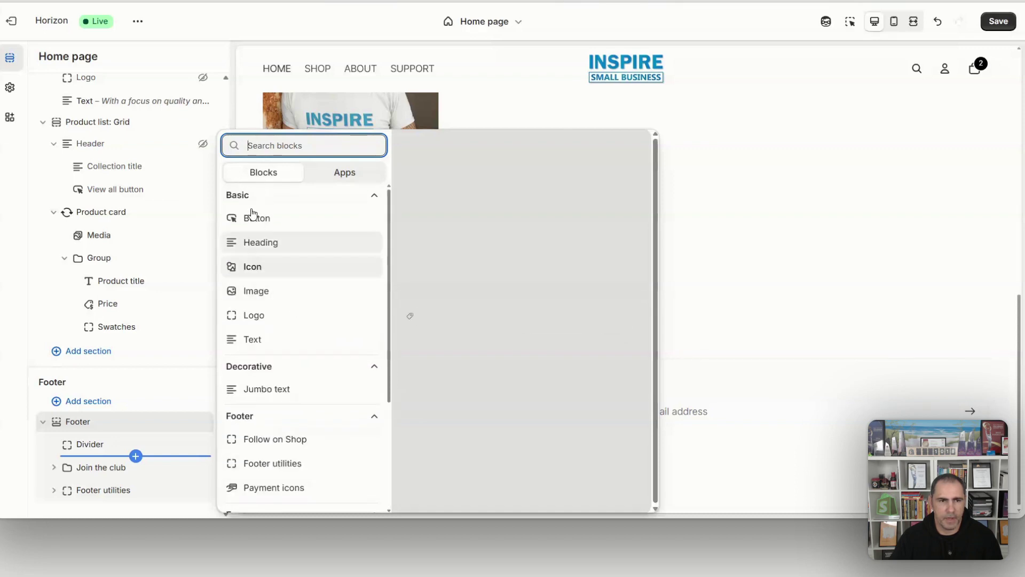
scroll(270, 323, down, 3)
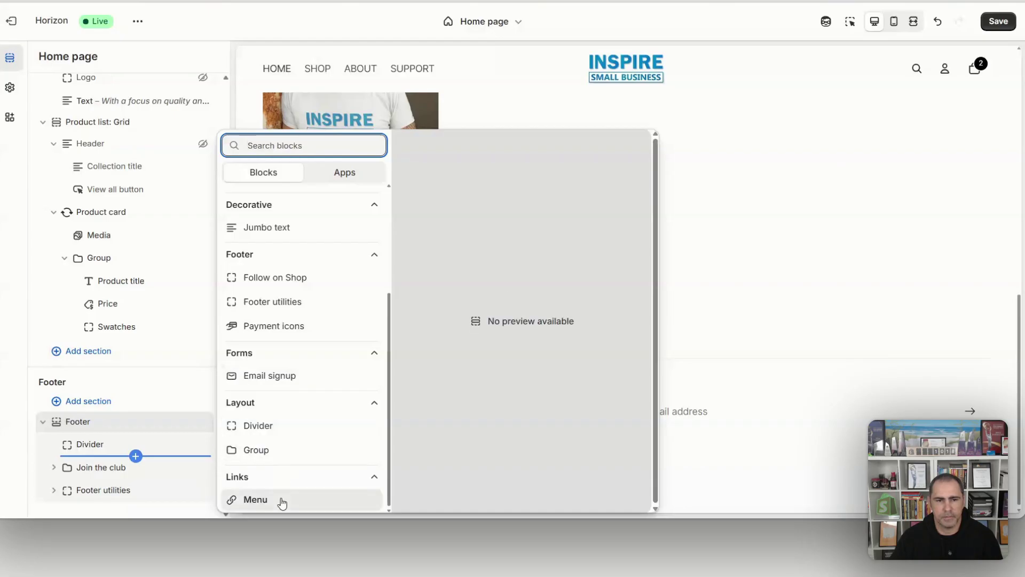
key(Escape)
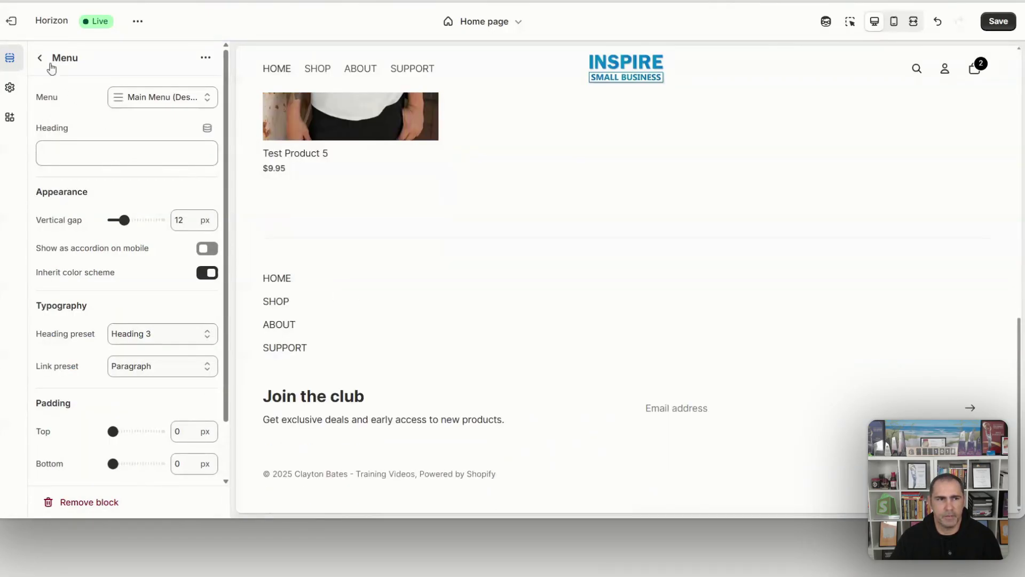
Add a second Menu block to the footer below the Divider.
click(41, 59)
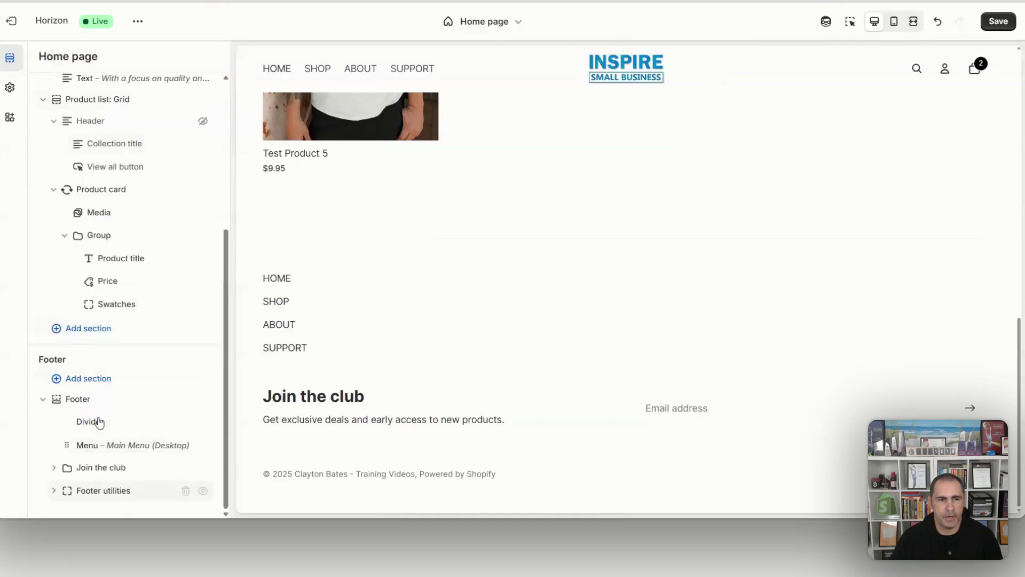
click(135, 432)
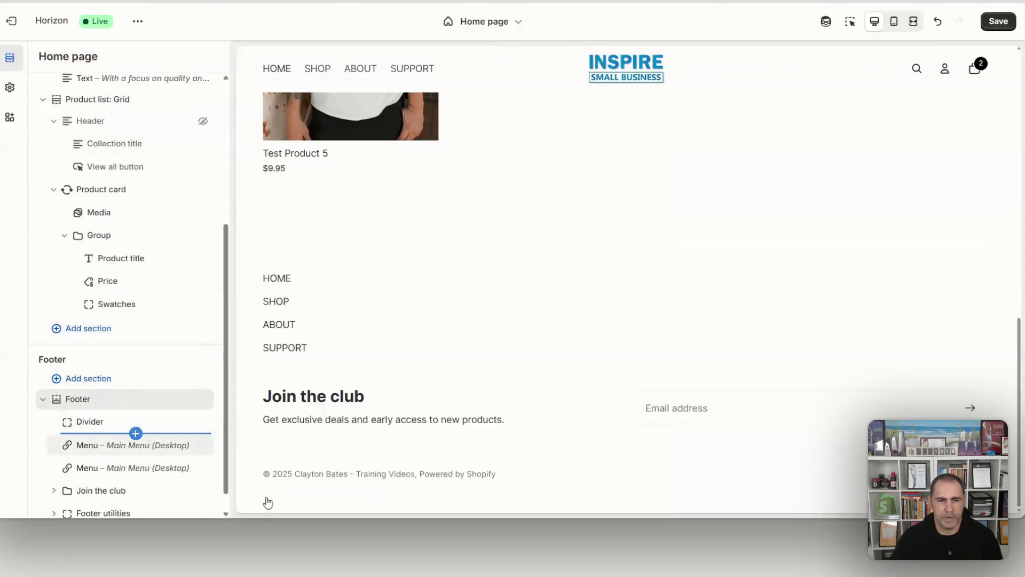
click(267, 498)
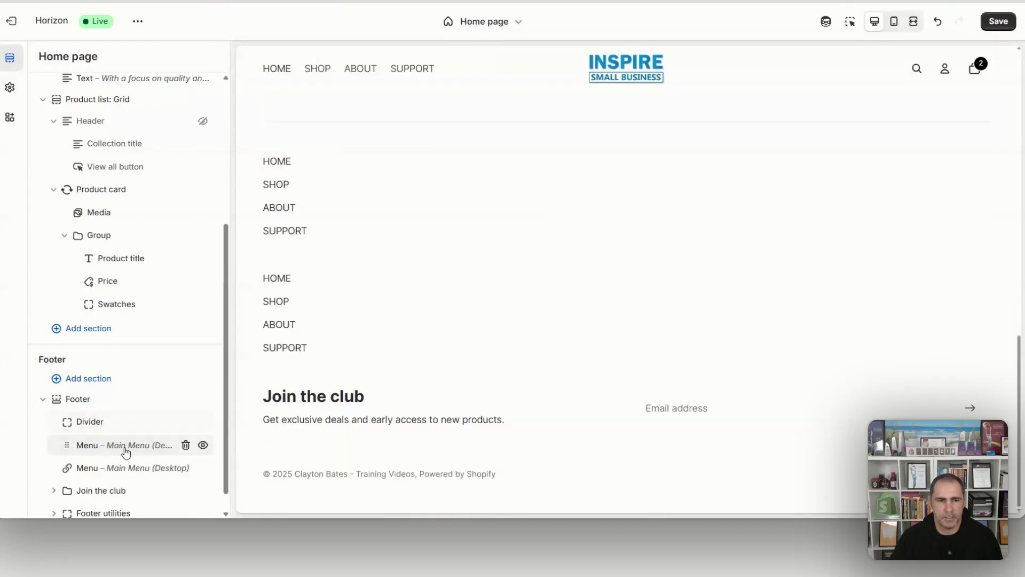
Turn on 'Show as accordion on mobile' for the first footer menu and test it in mobile preview.
click(289, 214)
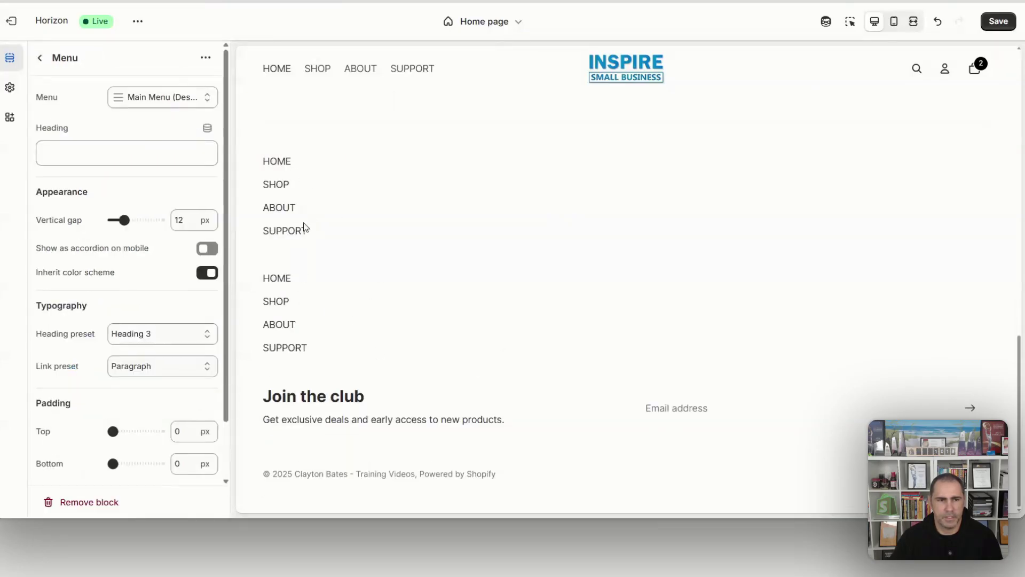
click(207, 248)
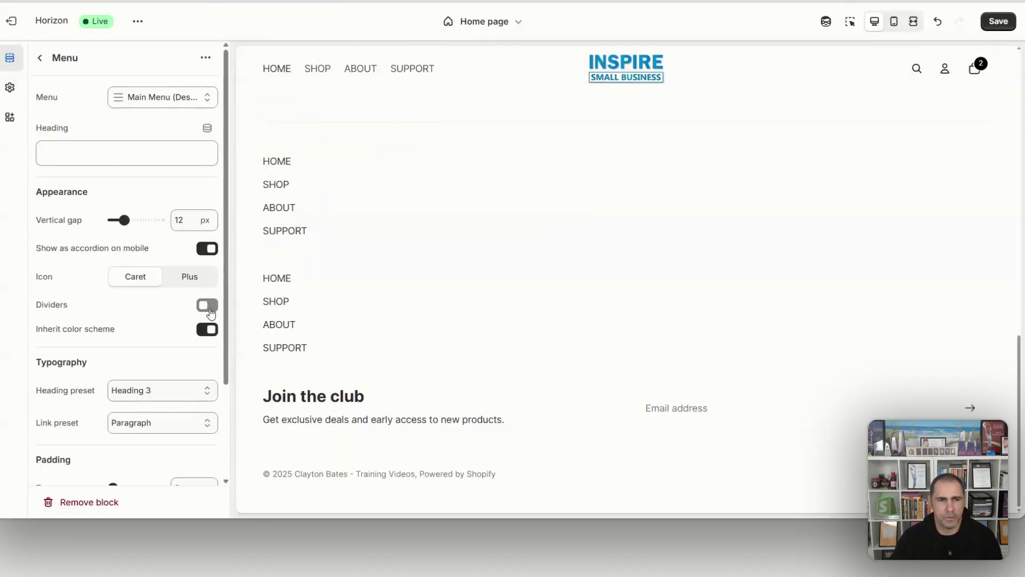
click(894, 21)
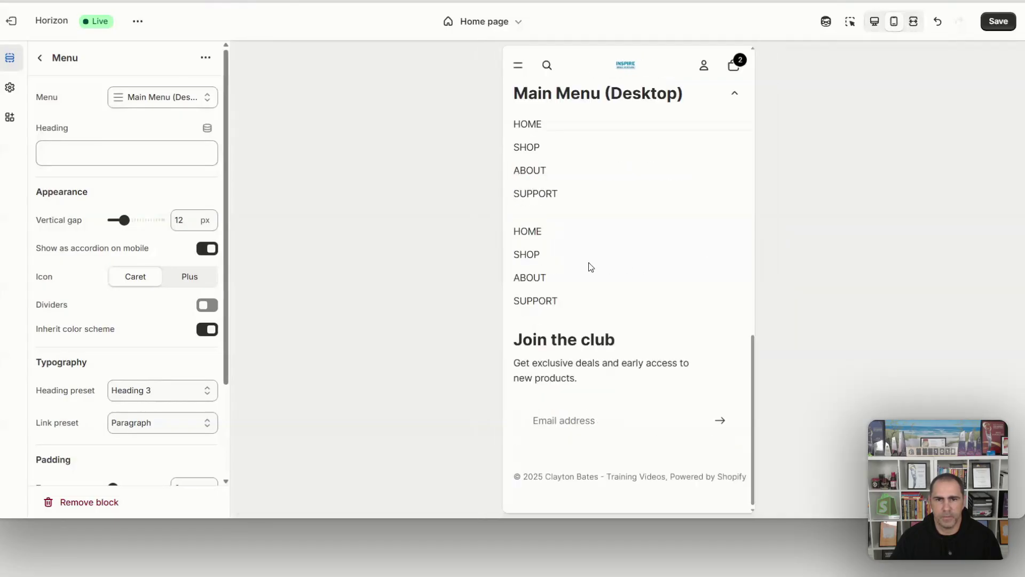
click(737, 183)
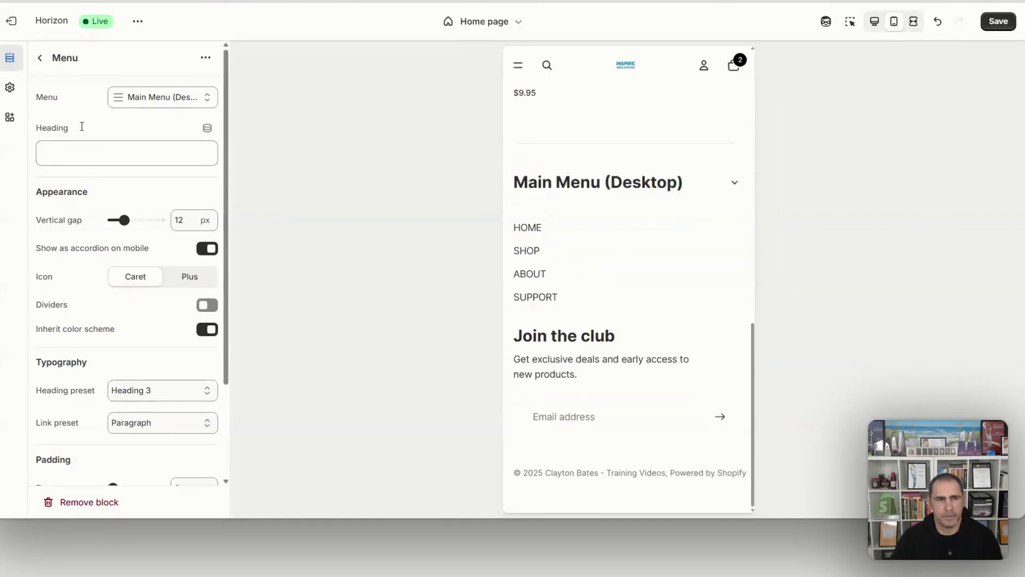
Make the second footer menu a mobile accordion, test both, return to desktop and save.
click(41, 58)
scroll(115, 337, down, 1)
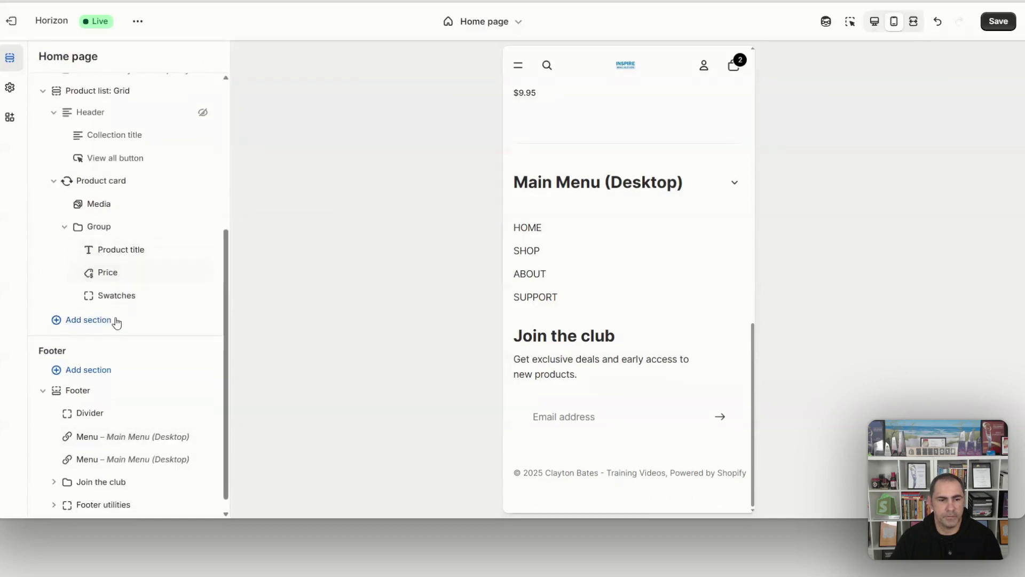
click(180, 422)
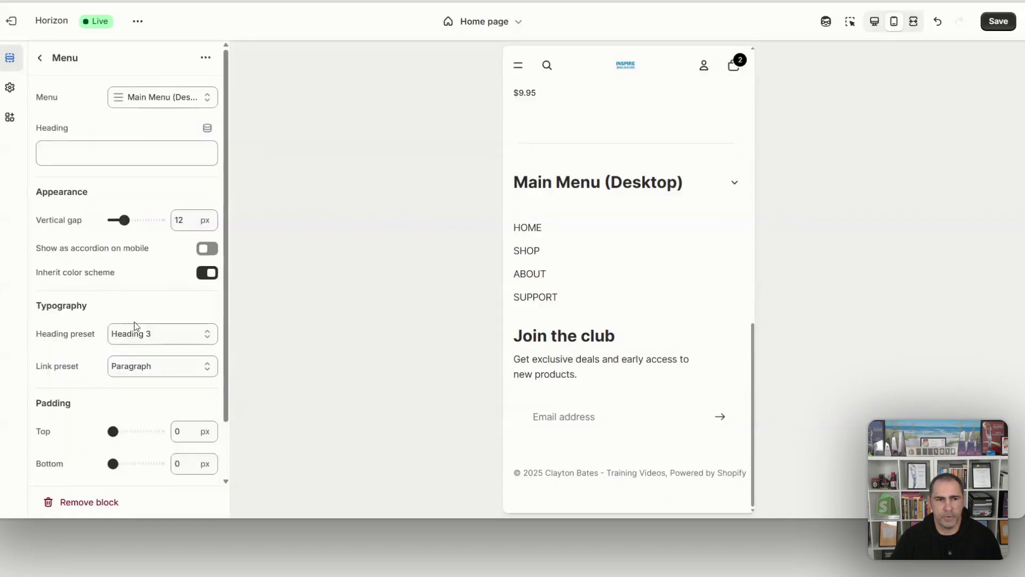
click(208, 249)
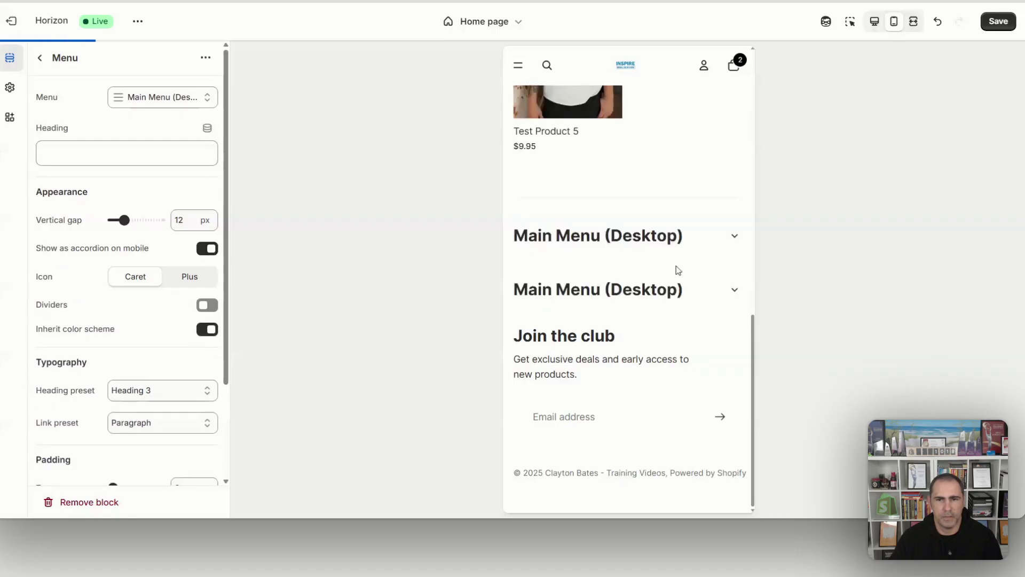
click(734, 292)
click(735, 236)
click(734, 235)
click(875, 23)
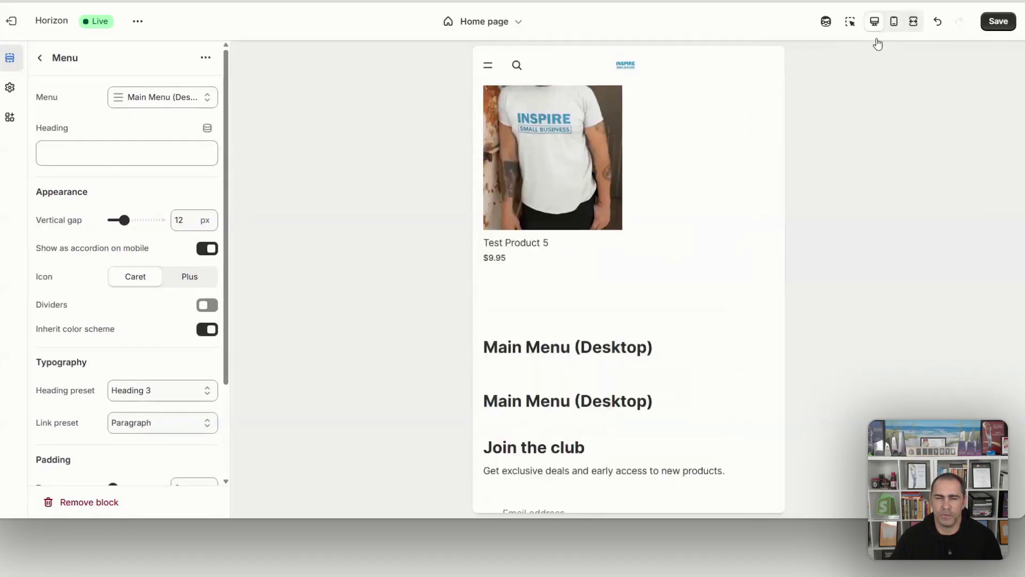
click(998, 21)
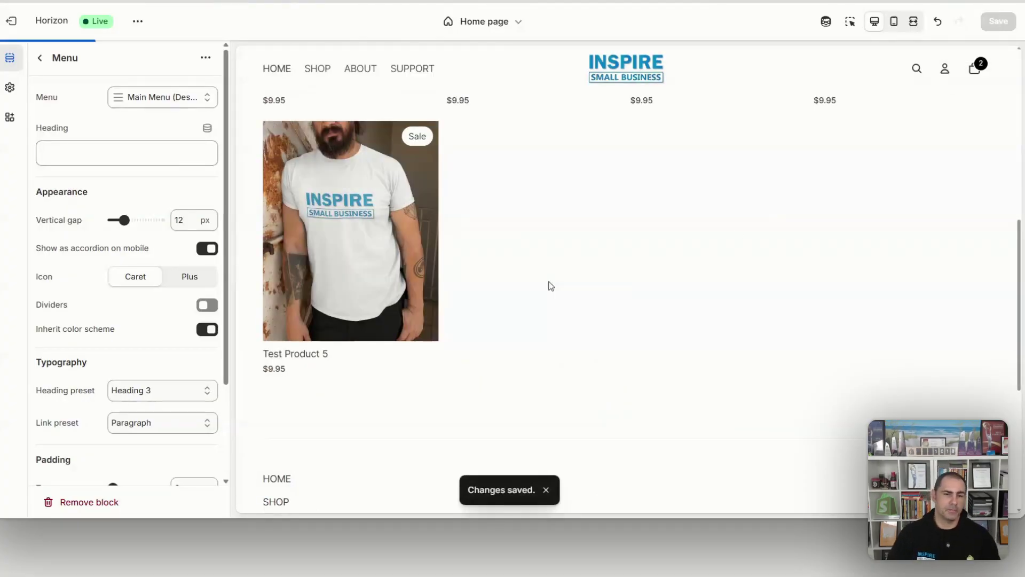
scroll(553, 256, down, 4)
scroll(528, 245, down, 2)
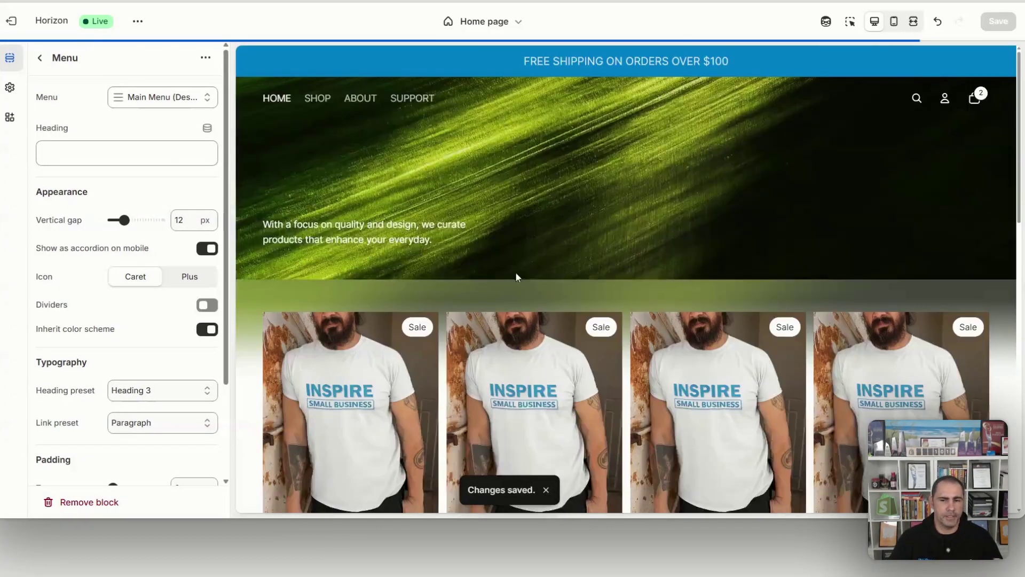
scroll(516, 272, down, 2)
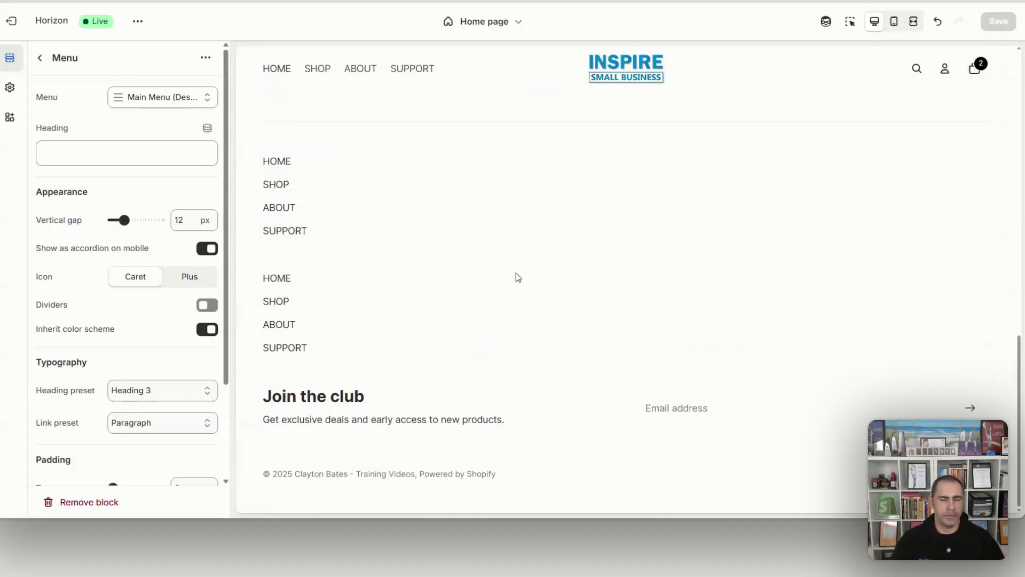
scroll(542, 347, up, 5)
scroll(542, 347, up, 10)
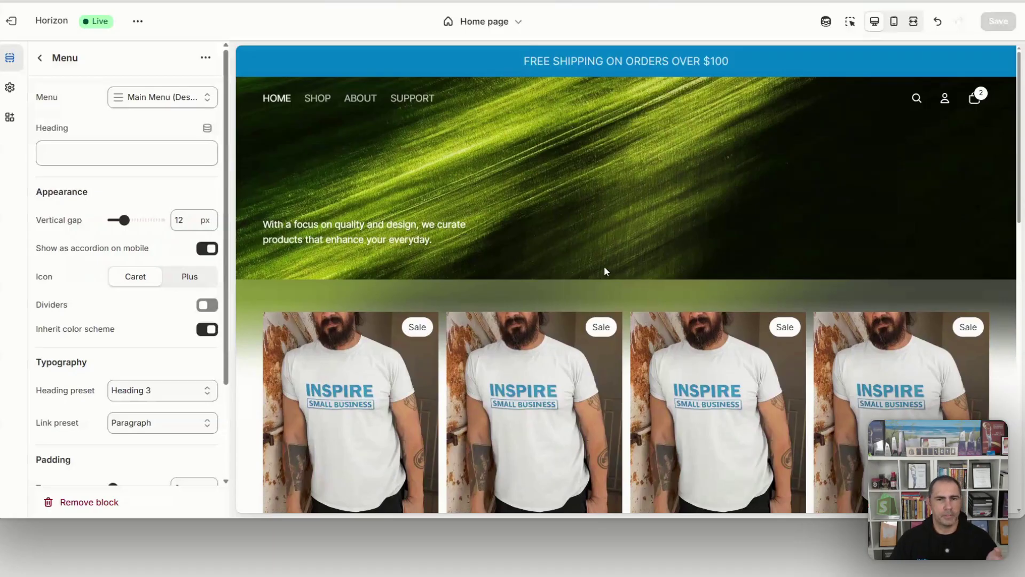
Open the Add section picker under Template and browse the Banners, Collections, Products and Storytelling options.
click(38, 59)
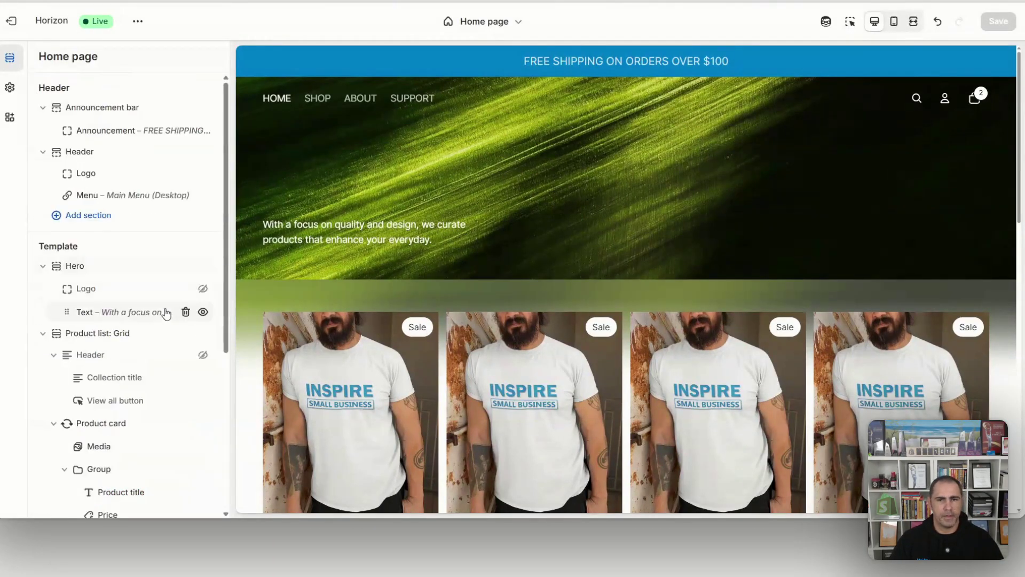
scroll(165, 311, down, 3)
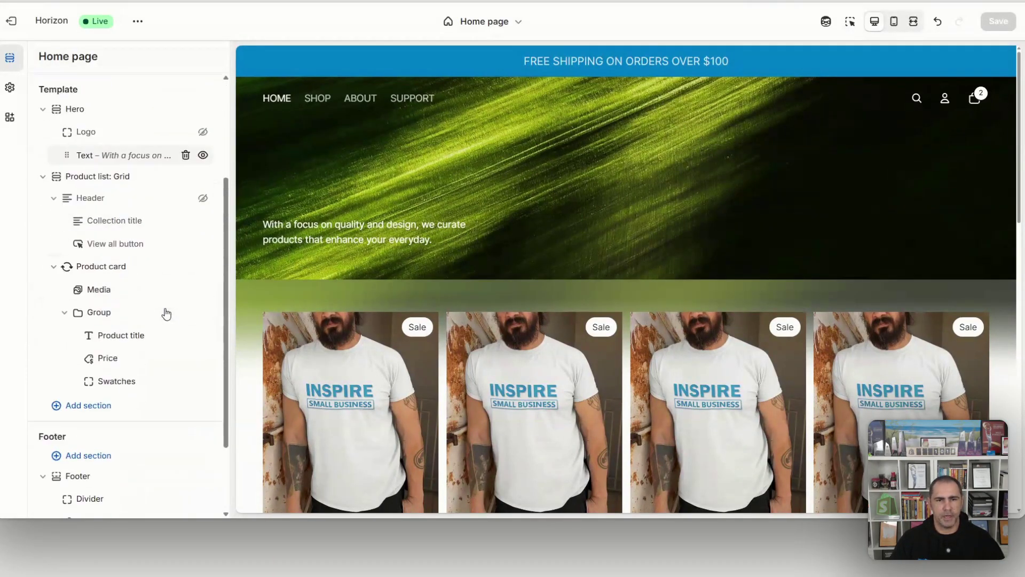
click(103, 406)
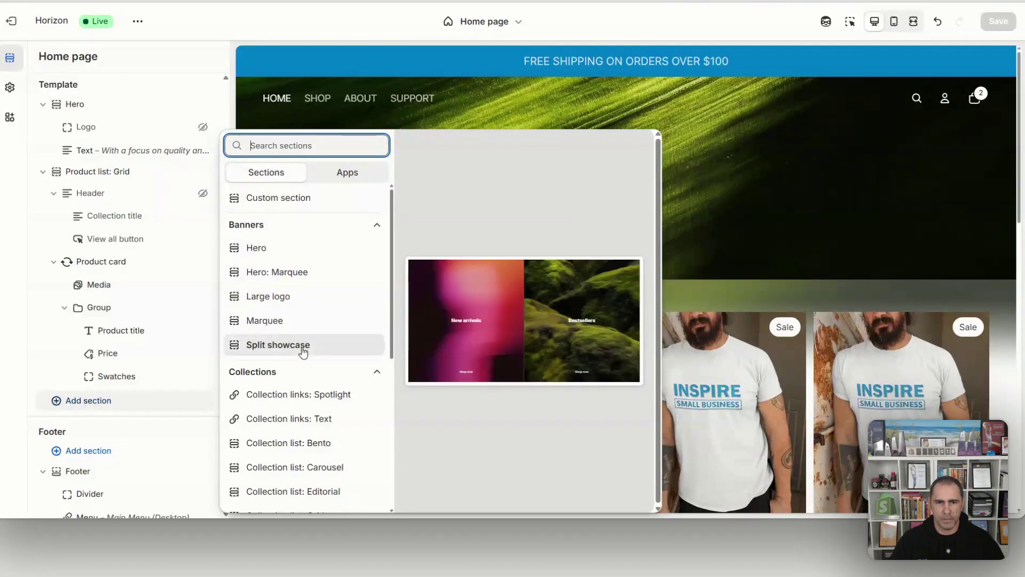
scroll(308, 273, down, 3)
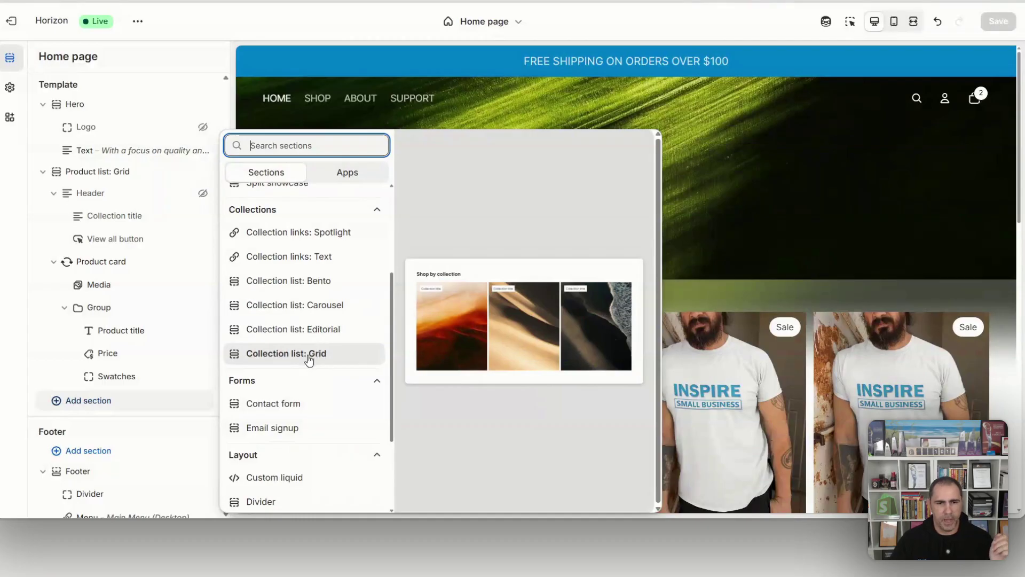
scroll(299, 361, down, 2)
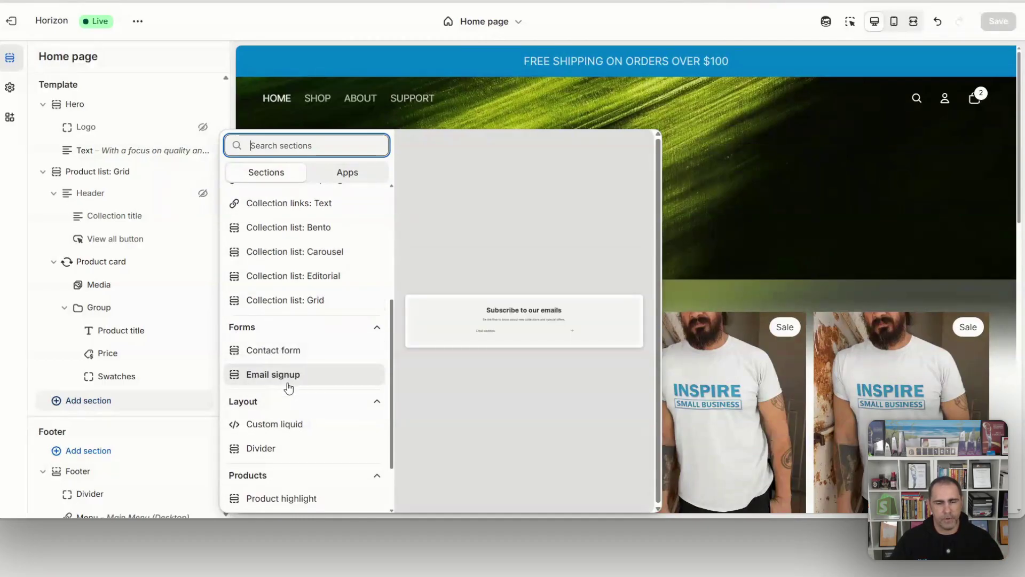
scroll(288, 398, down, 5)
scroll(289, 470, down, 7)
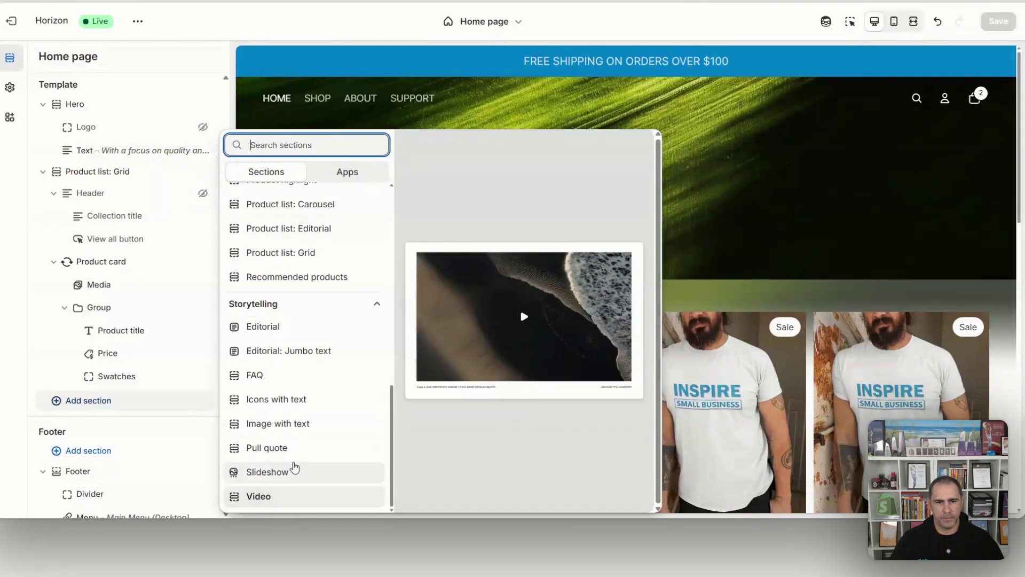
scroll(293, 465, up, 10)
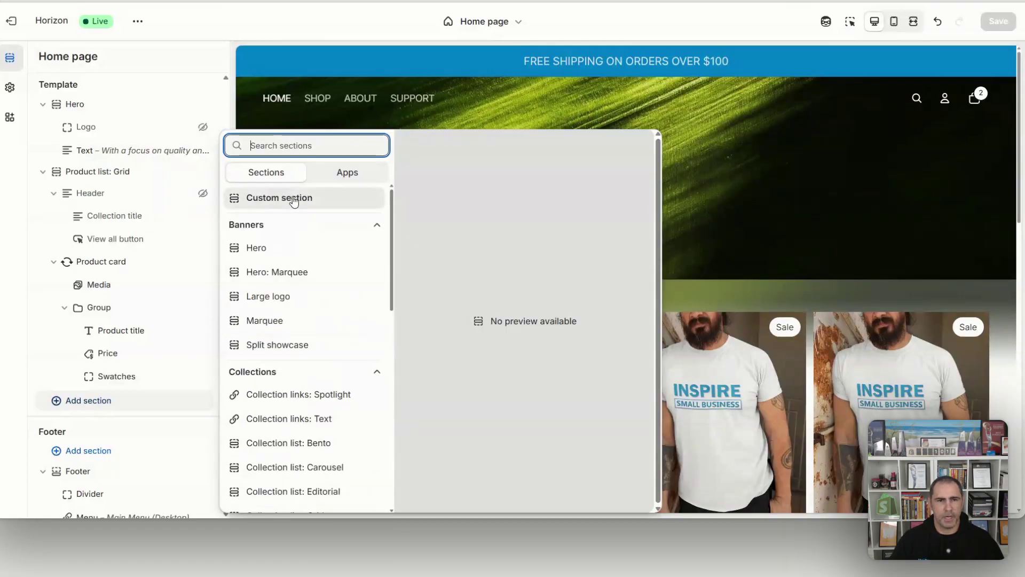
Add a blank Custom section below Product list: Grid and return to the section tree.
click(293, 199)
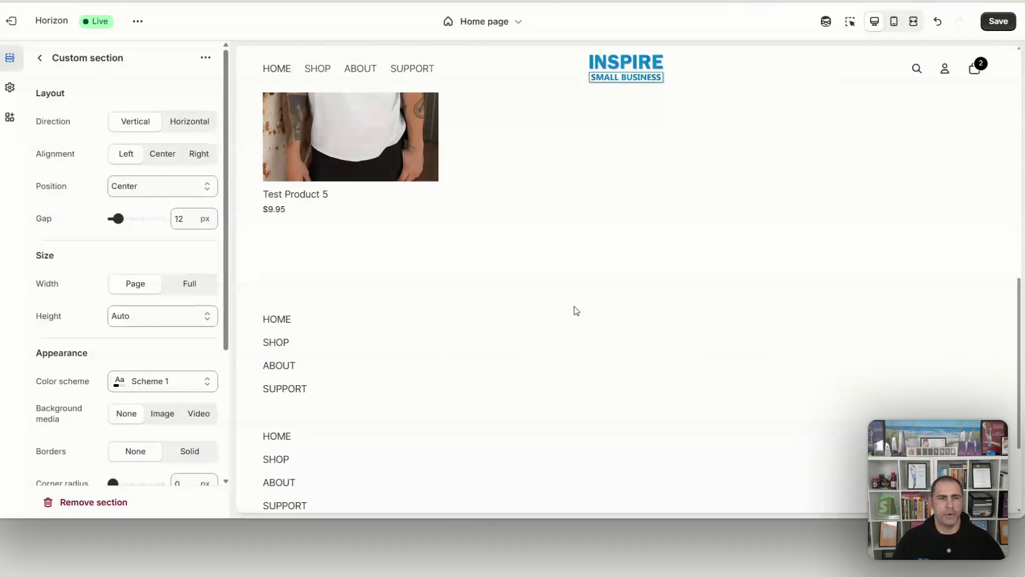
click(39, 57)
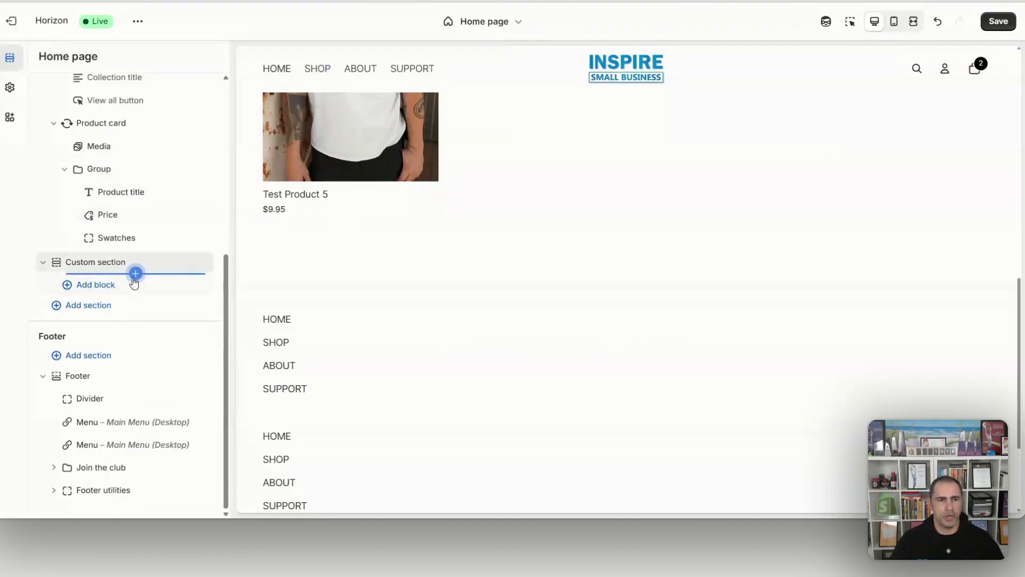
Choose Generate from the custom section's block picker to bring up the AI block panel.
click(136, 274)
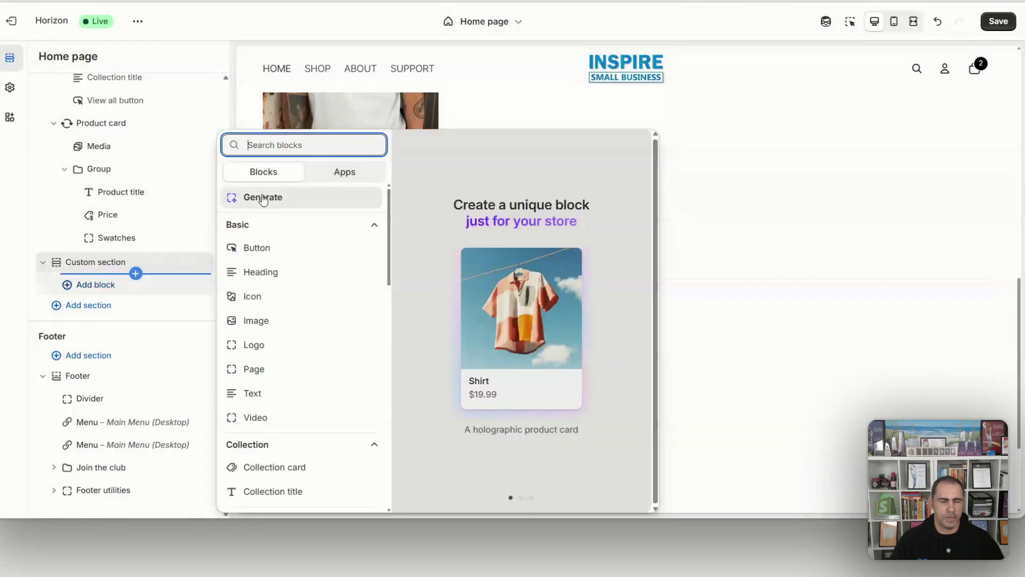
click(262, 198)
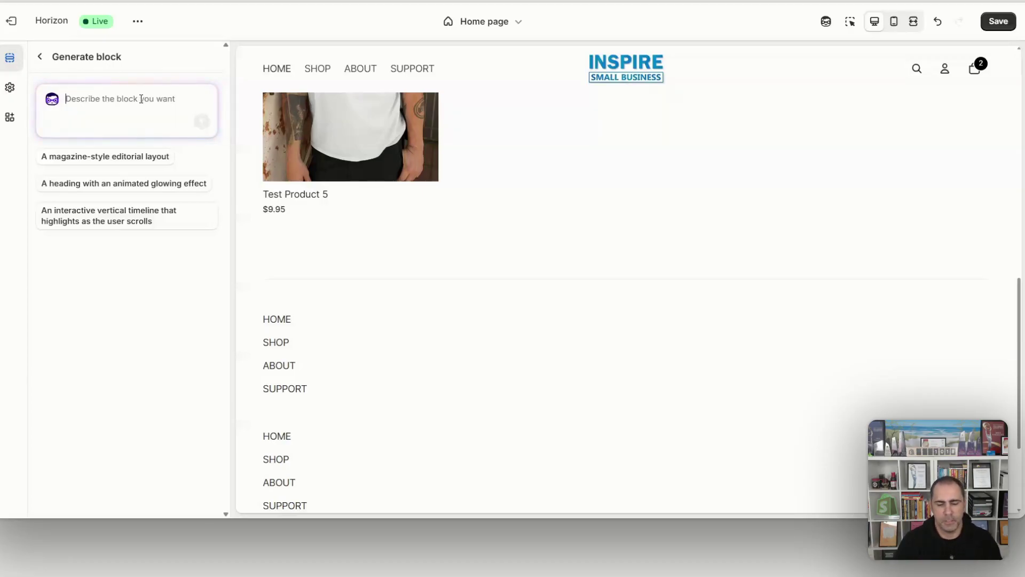
Submit the prompt 'Make me a collection list' to the AI block generator.
text(Col)
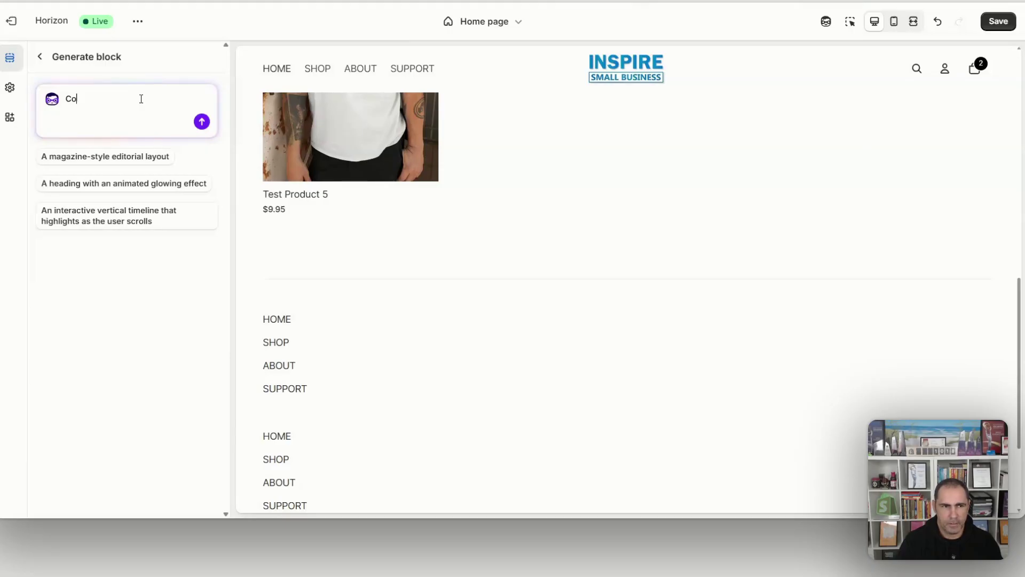
key(BackSpace)
key(BackSpace)
text(Make me a collection list)
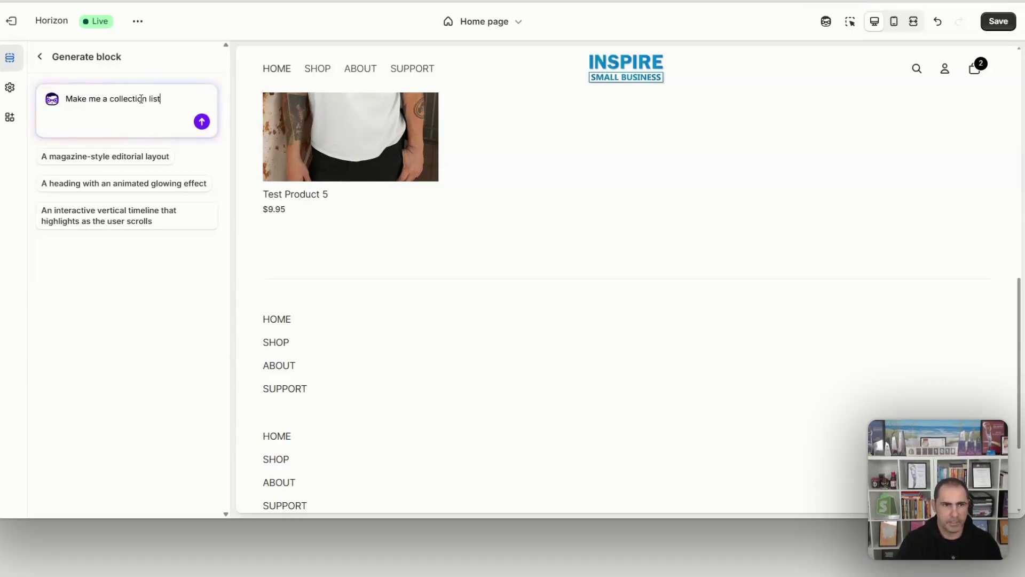
key(Return)
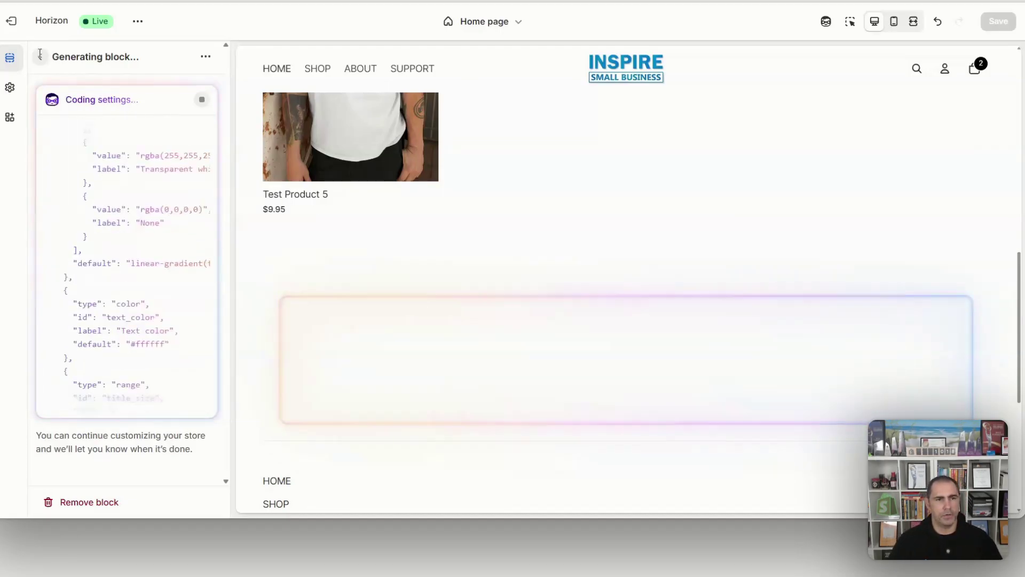
Wait for the AI to finish the Collection List block until 'Block is ready' appears.
scroll(167, 208, up, 5)
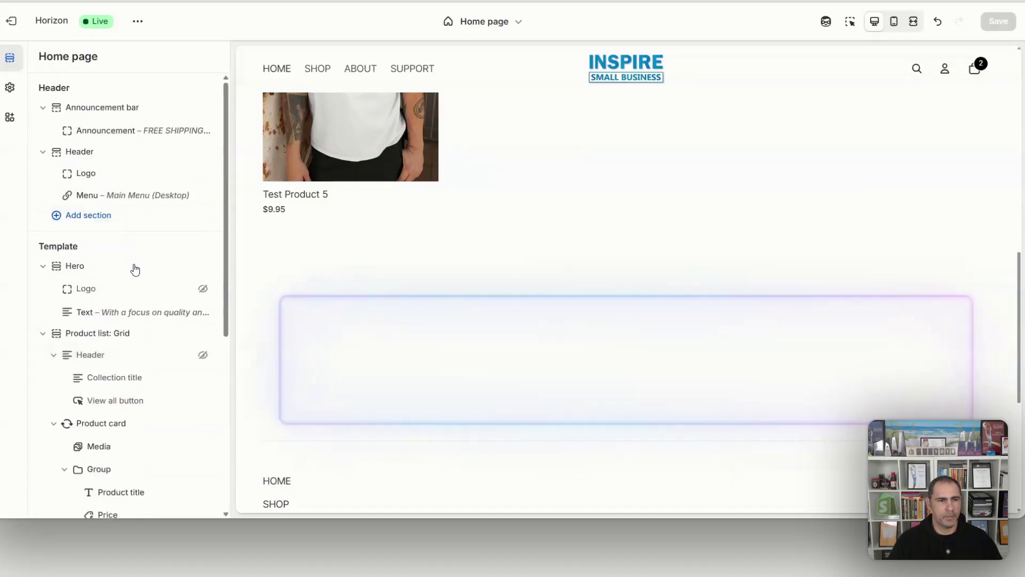
scroll(181, 247, down, 5)
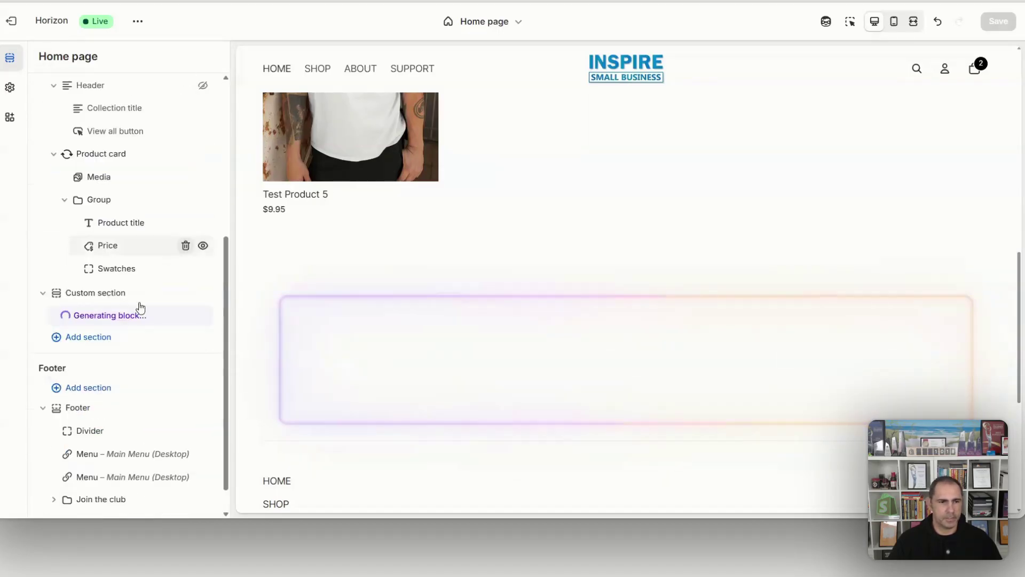
mouse_move(123, 327)
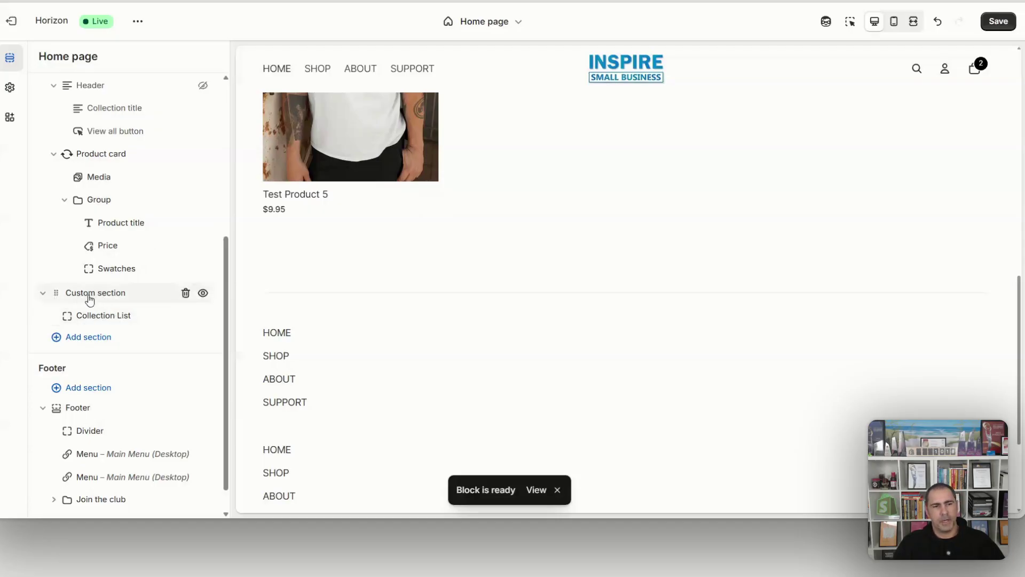
Review the Collection List block's settings: 3 desktop columns, 20 gap, 8 border radius, and colours.
click(138, 320)
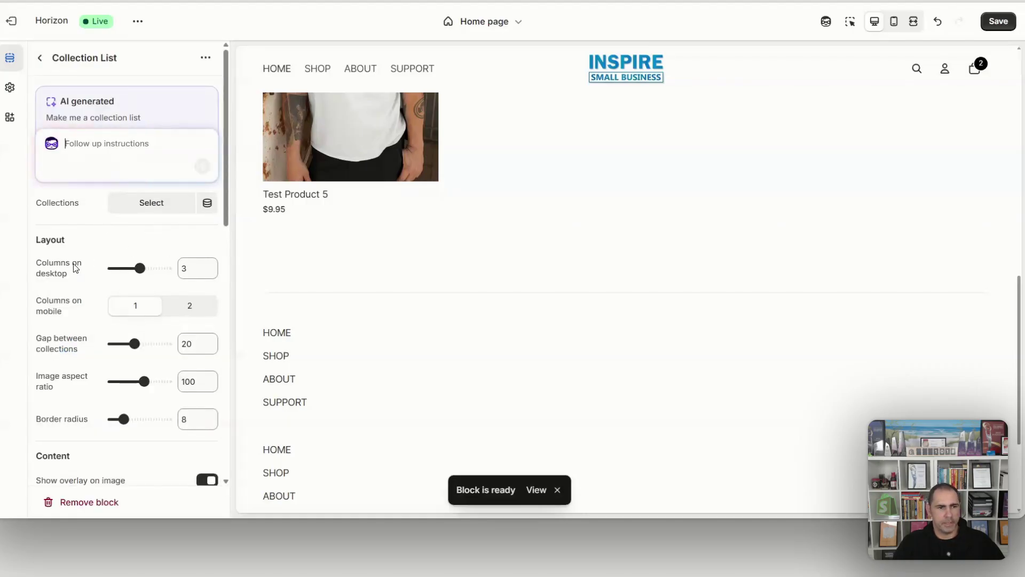
scroll(75, 267, down, 10)
scroll(94, 305, up, 7)
scroll(99, 325, down, 7)
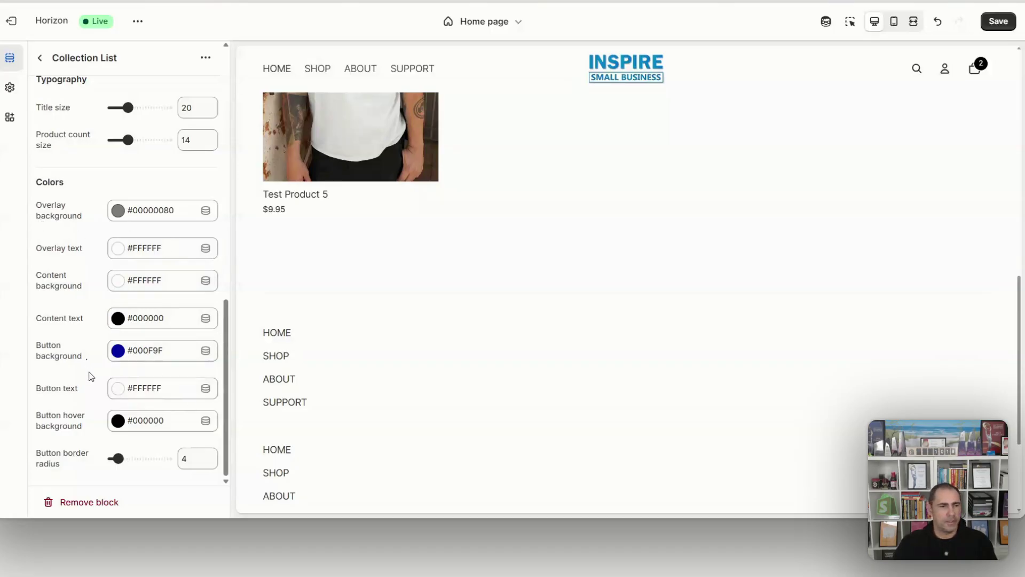
scroll(91, 378, up, 7)
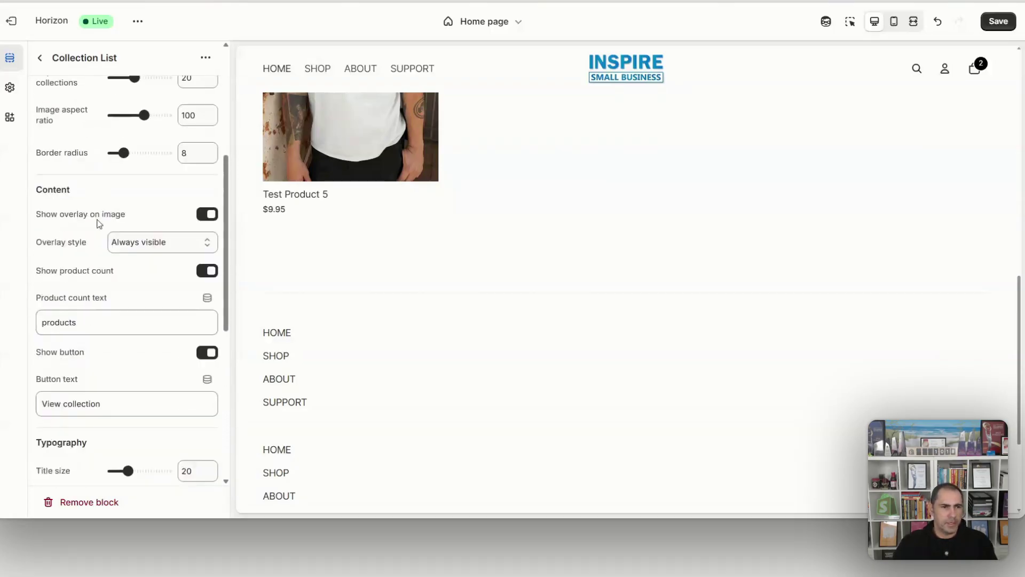
scroll(111, 204, up, 5)
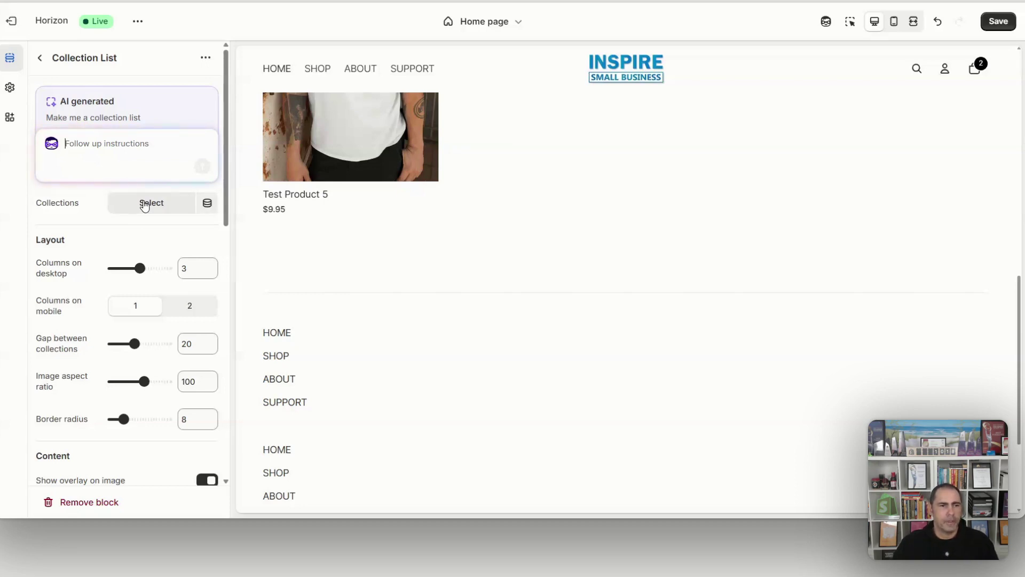
Pick Accessories, All Products, Best Sellers and Fathers Day as the list's collections.
click(144, 204)
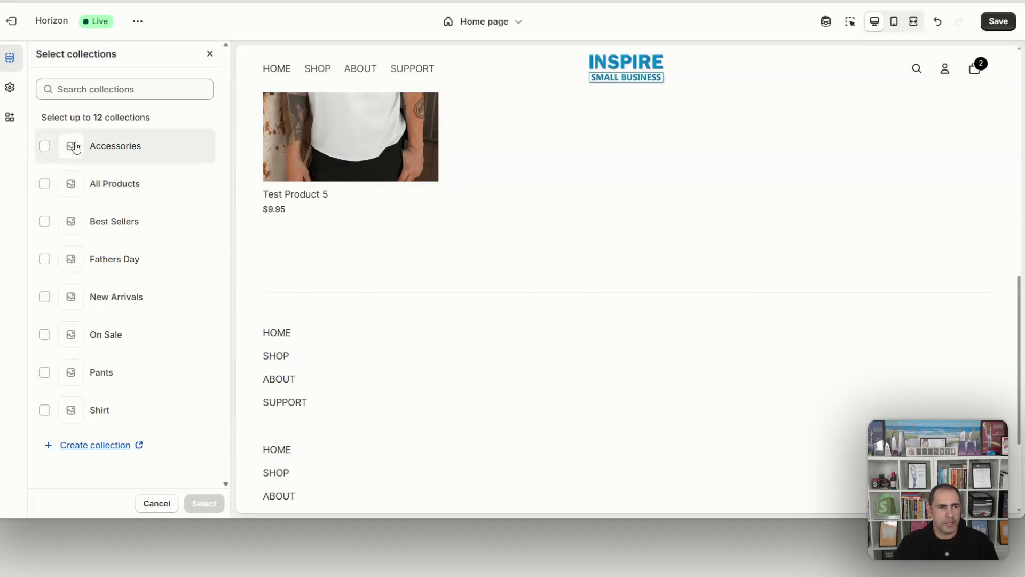
click(44, 146)
click(44, 183)
click(44, 221)
click(44, 259)
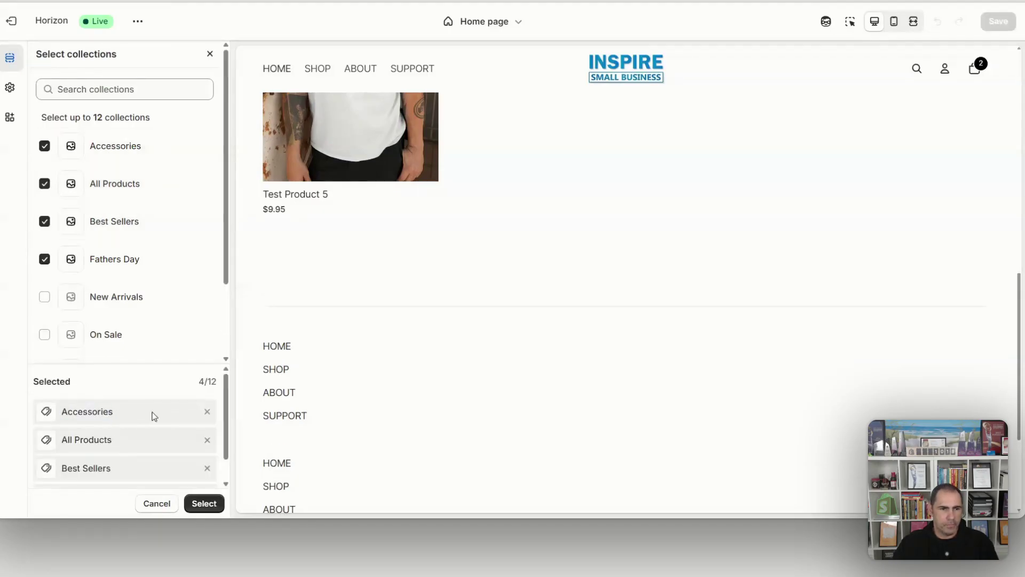
scroll(228, 396, down, 1)
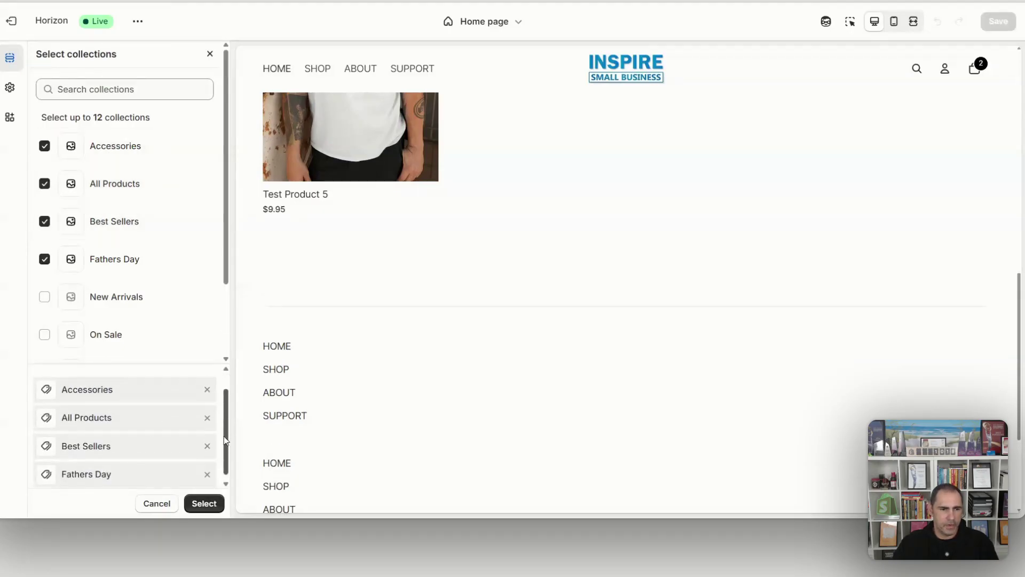
click(204, 504)
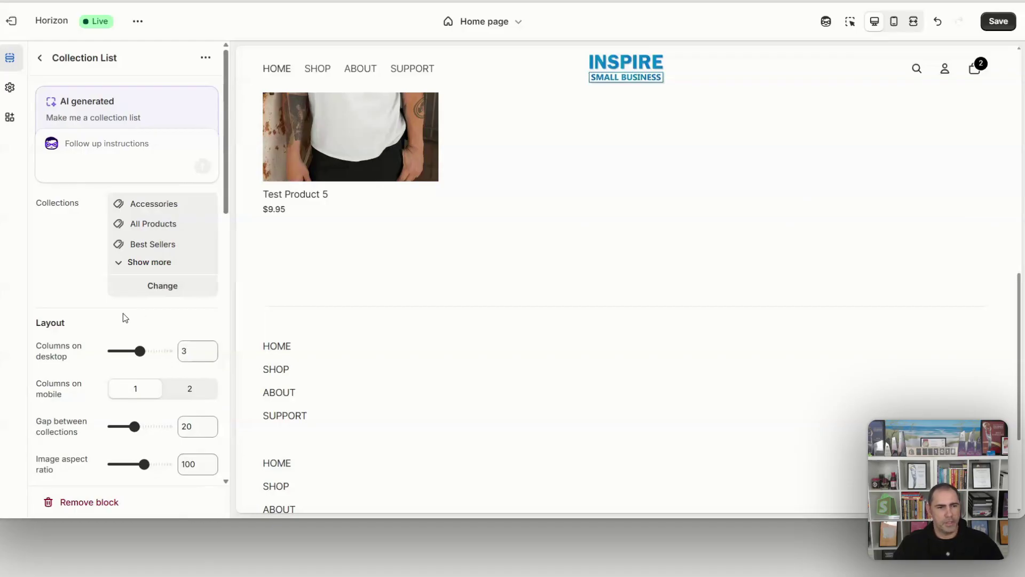
Set the collection list to 4 columns on desktop.
drag(140, 351, 154, 351)
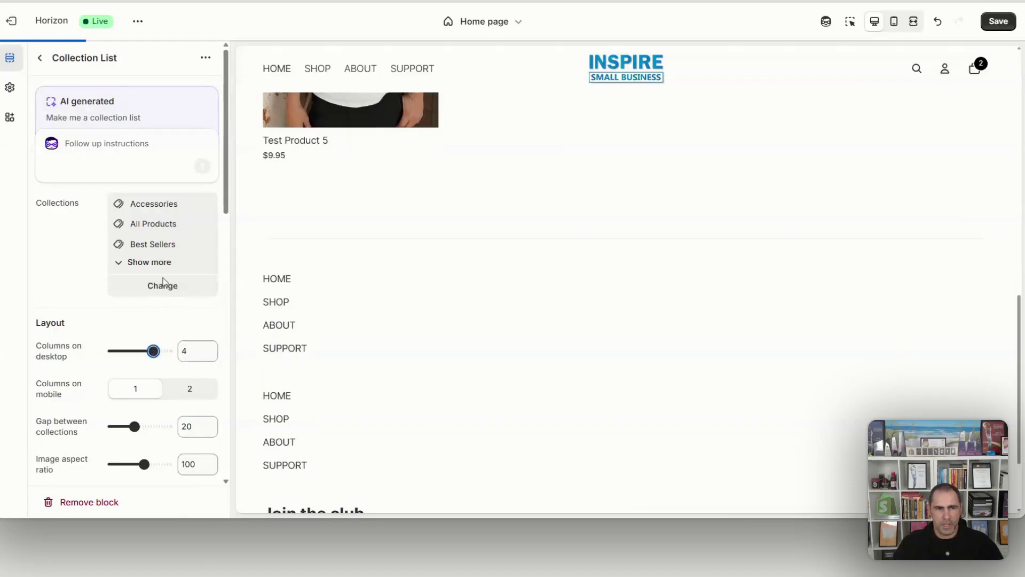
scroll(755, 229, up, 5)
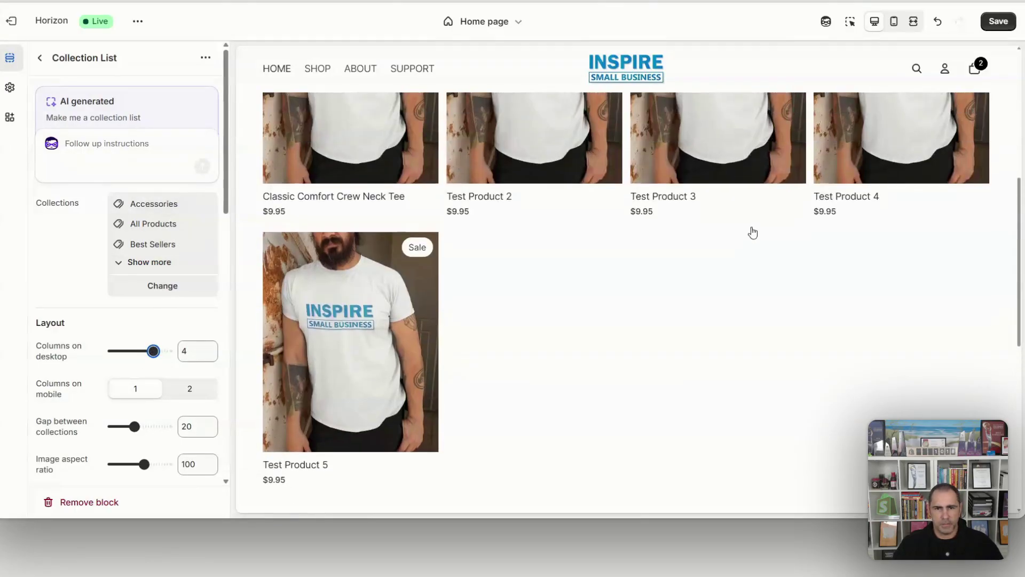
scroll(112, 363, down, 5)
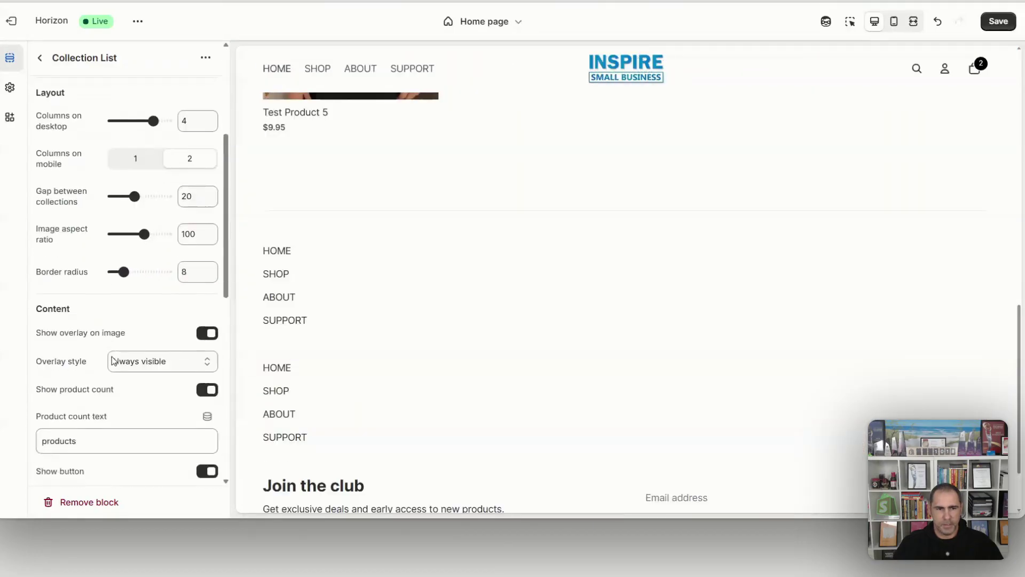
scroll(111, 357, down, 3)
scroll(160, 224, up, 1)
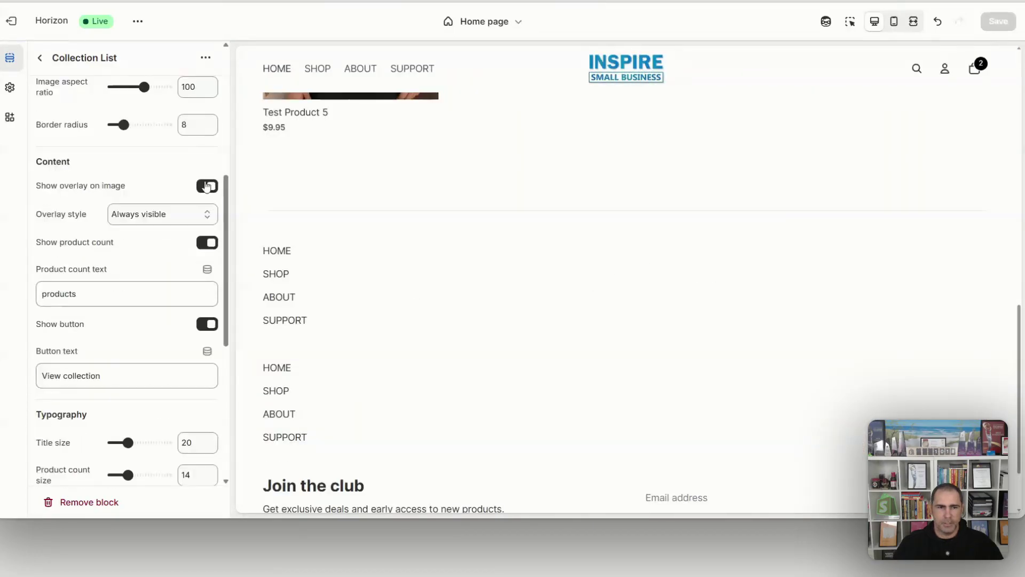
Turn off Show overlay on image so the four collection cards show on #0084CB blue.
click(205, 186)
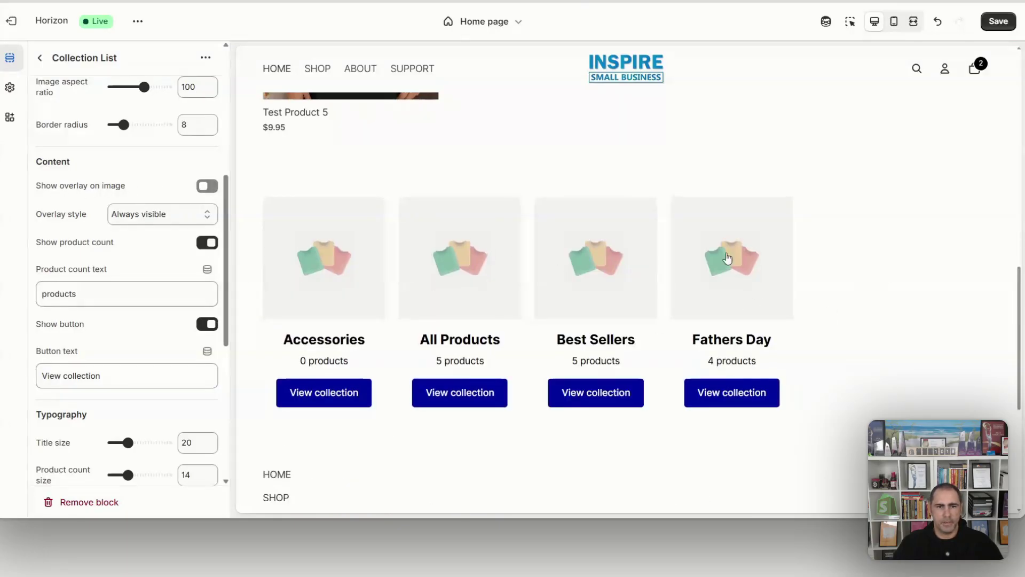
scroll(142, 202, up, 2)
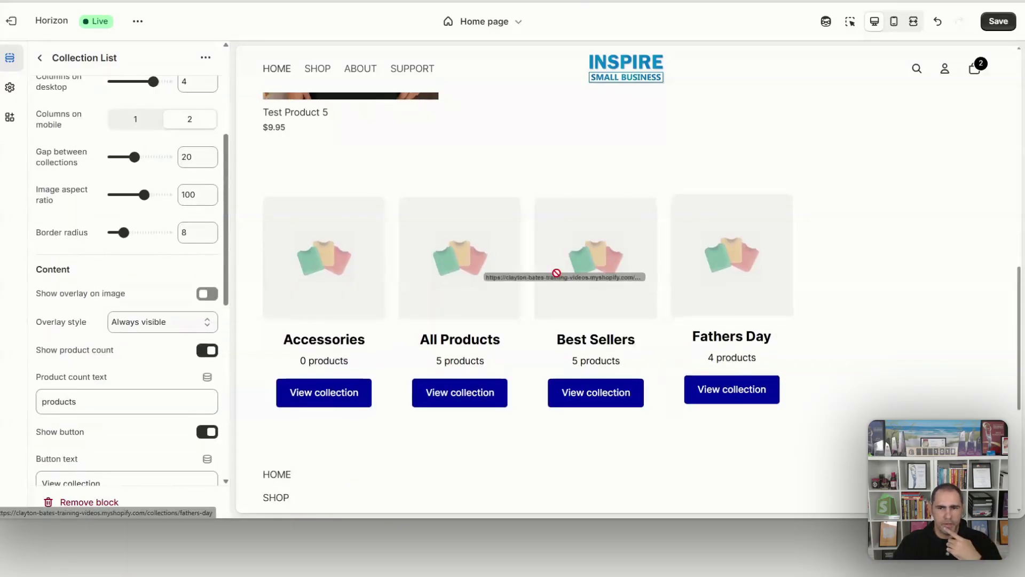
scroll(135, 130, up, 4)
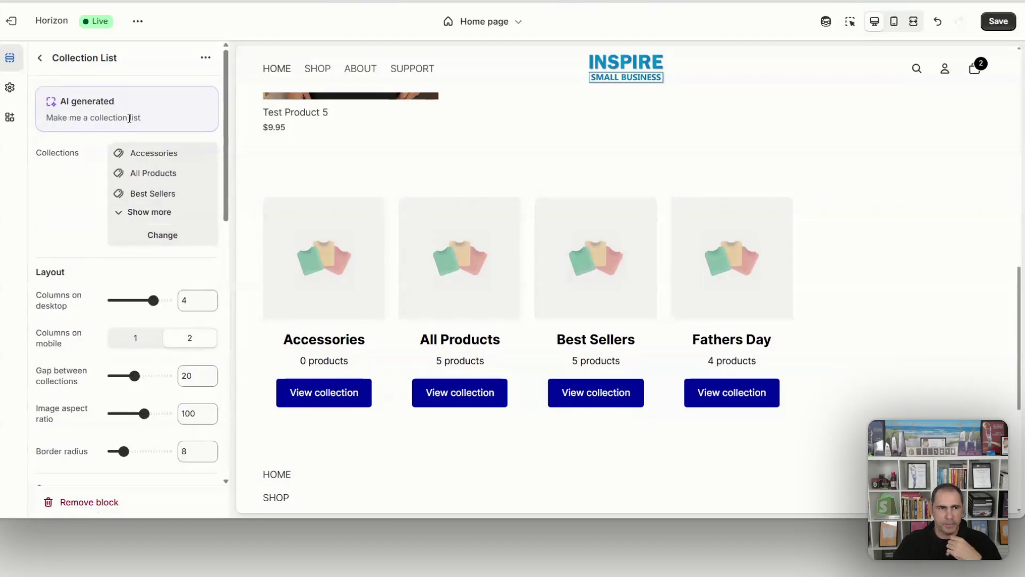
double_click(135, 117)
key(Escape)
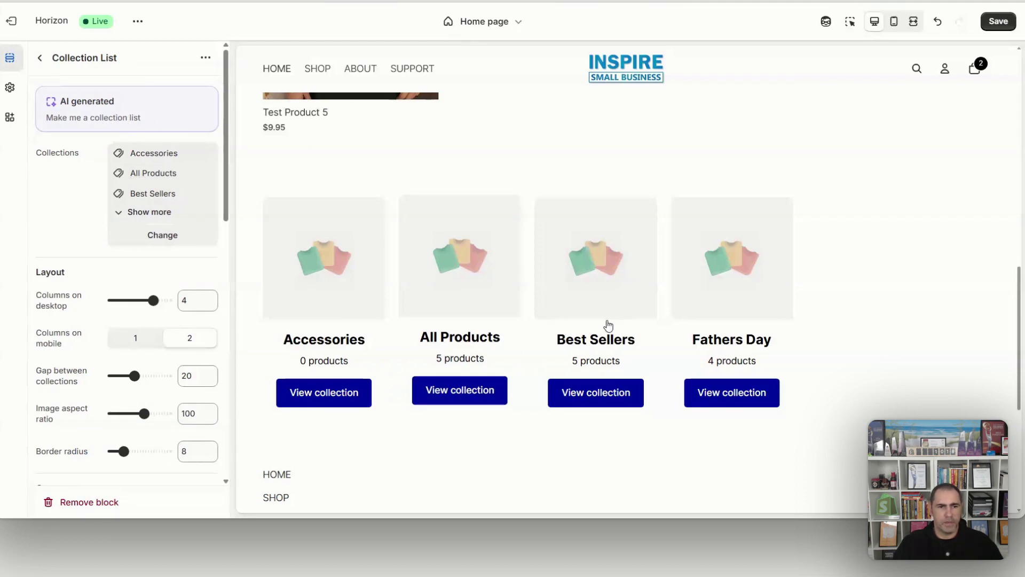
scroll(129, 274, down, 3)
scroll(129, 278, down, 1)
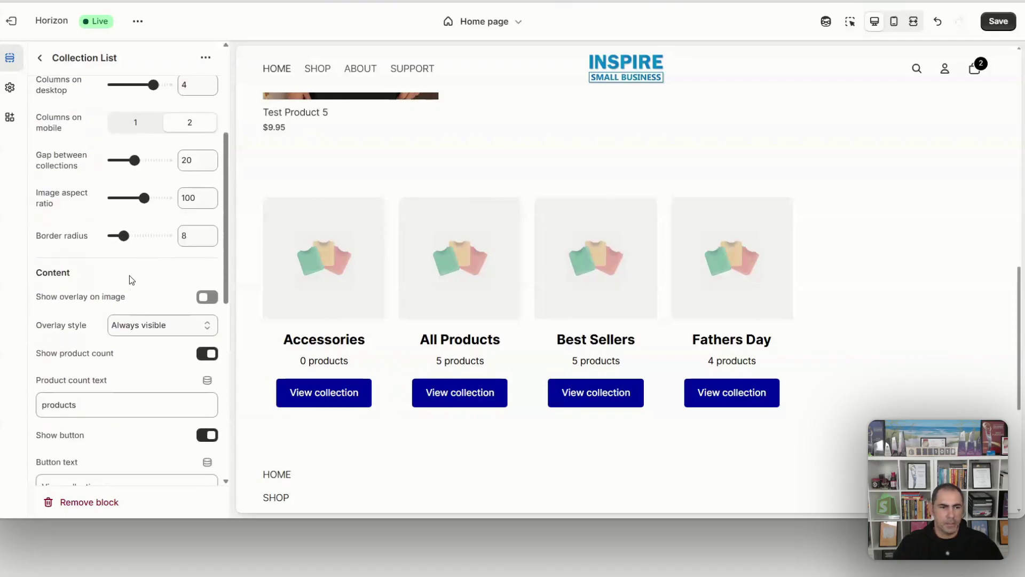
scroll(129, 278, down, 8)
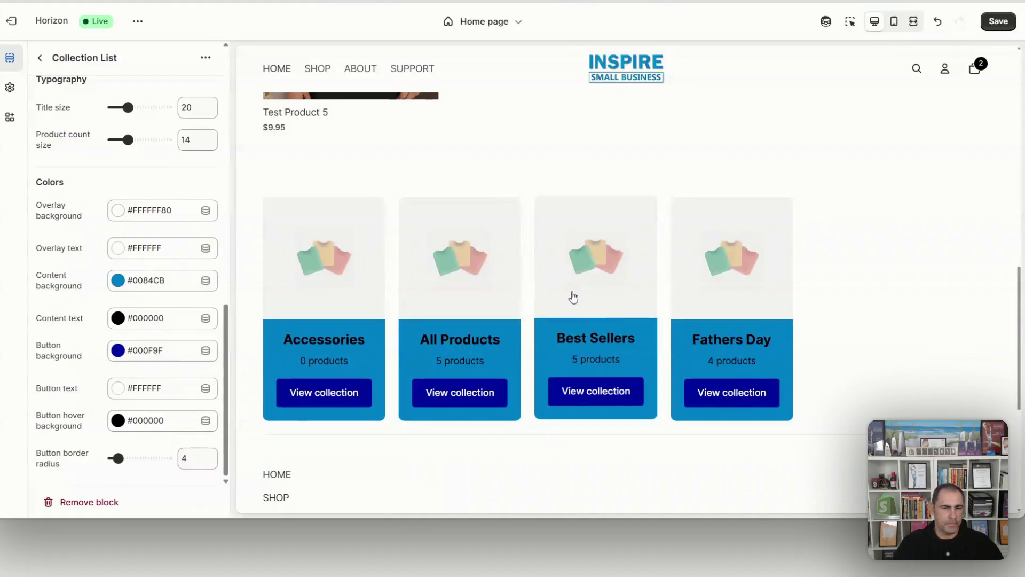
scroll(119, 270, up, 7)
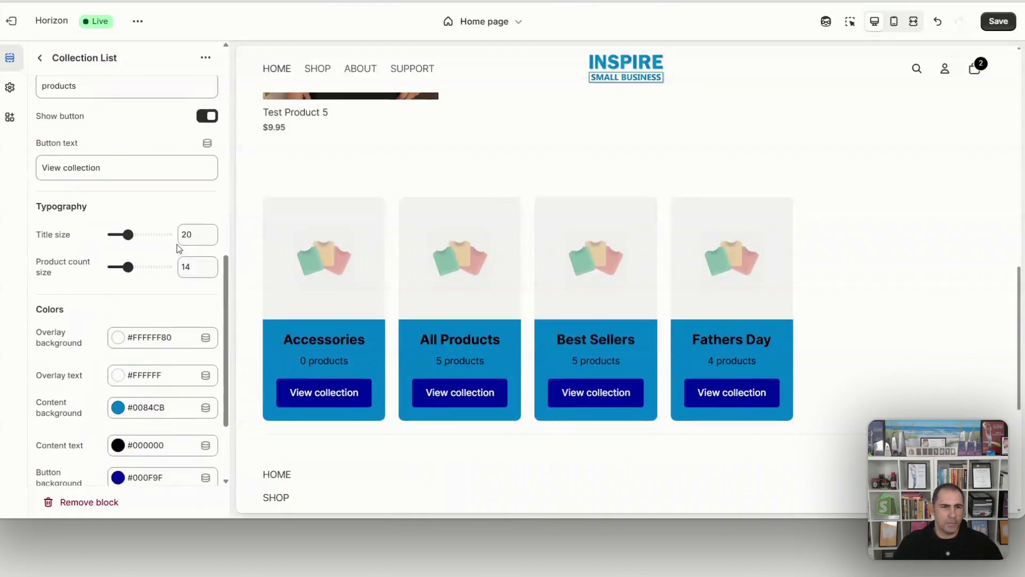
scroll(171, 233, up, 5)
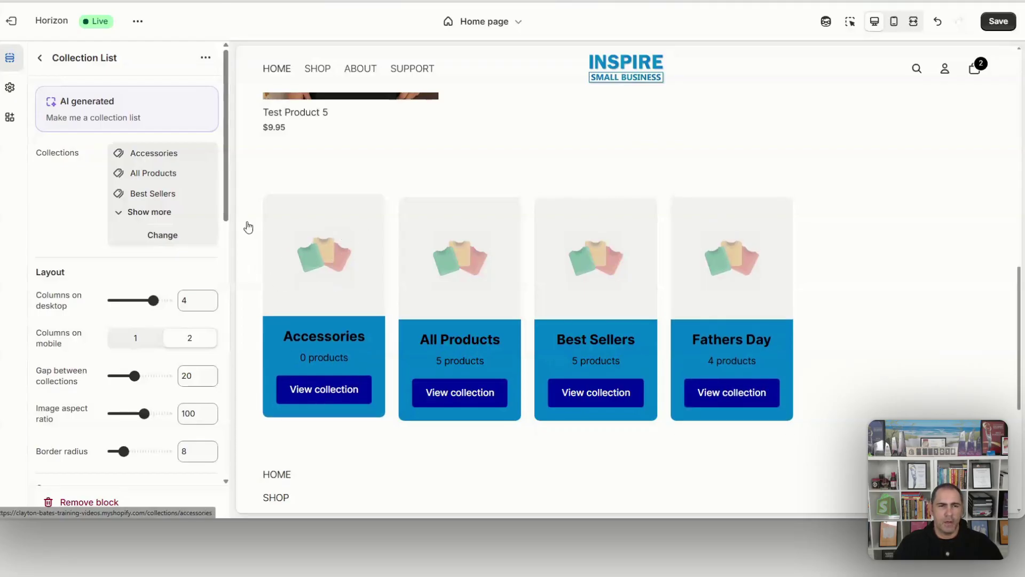
Stay in the editor rather than leaving for the Accessories page, save the Horizon theme, and exit to Themes.
click(155, 156)
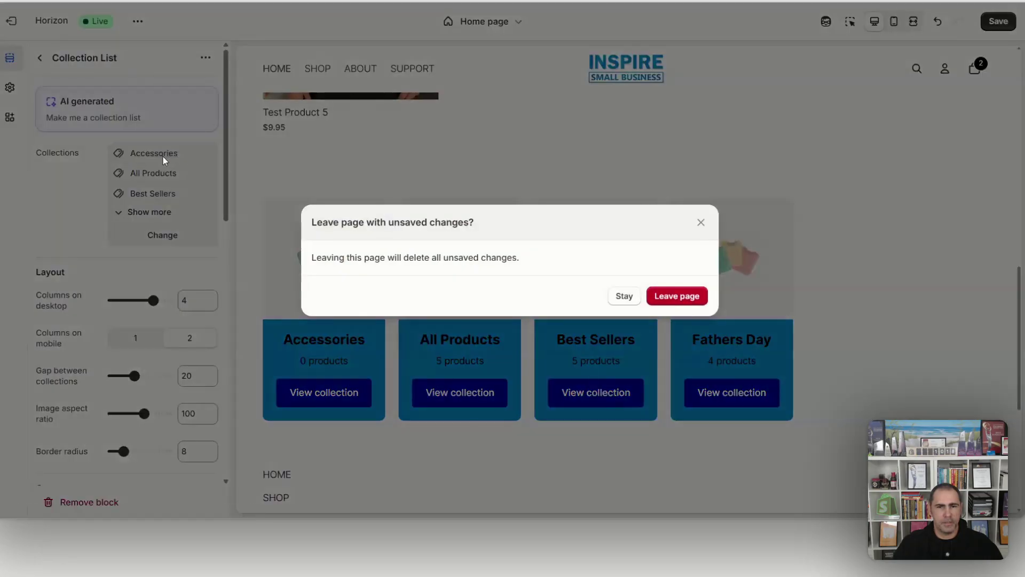
click(185, 184)
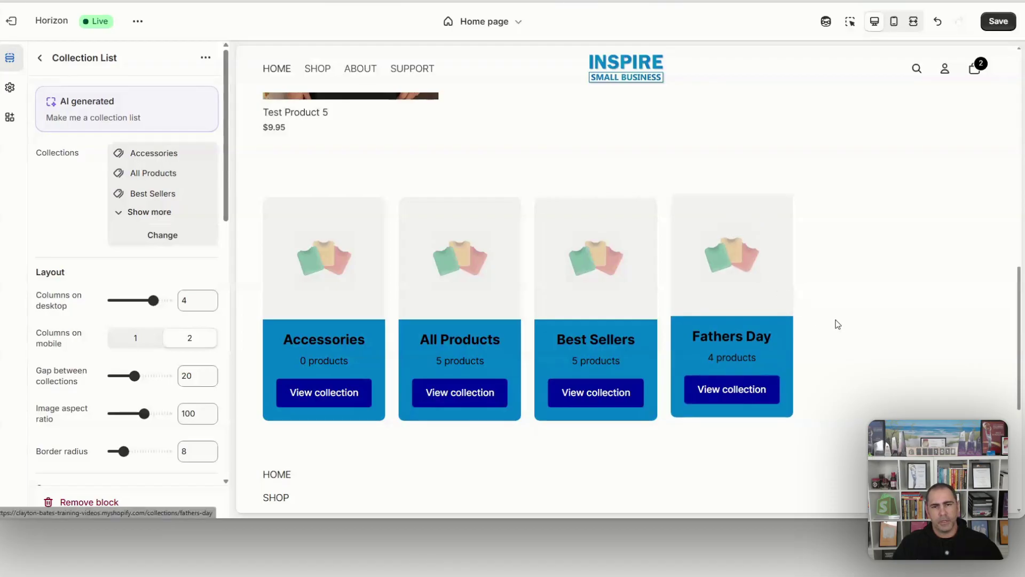
scroll(779, 300, up, 9)
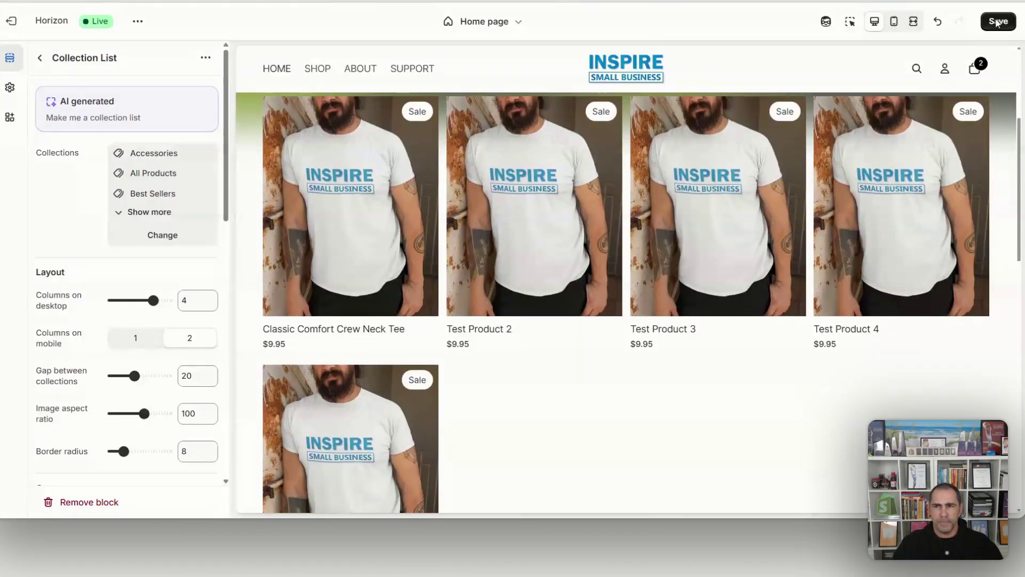
click(996, 22)
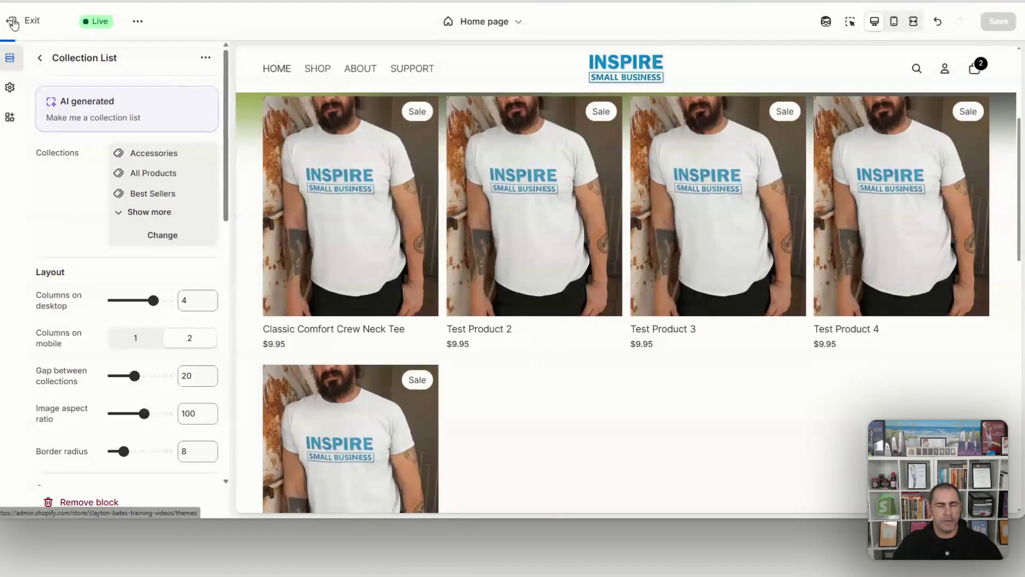
click(13, 22)
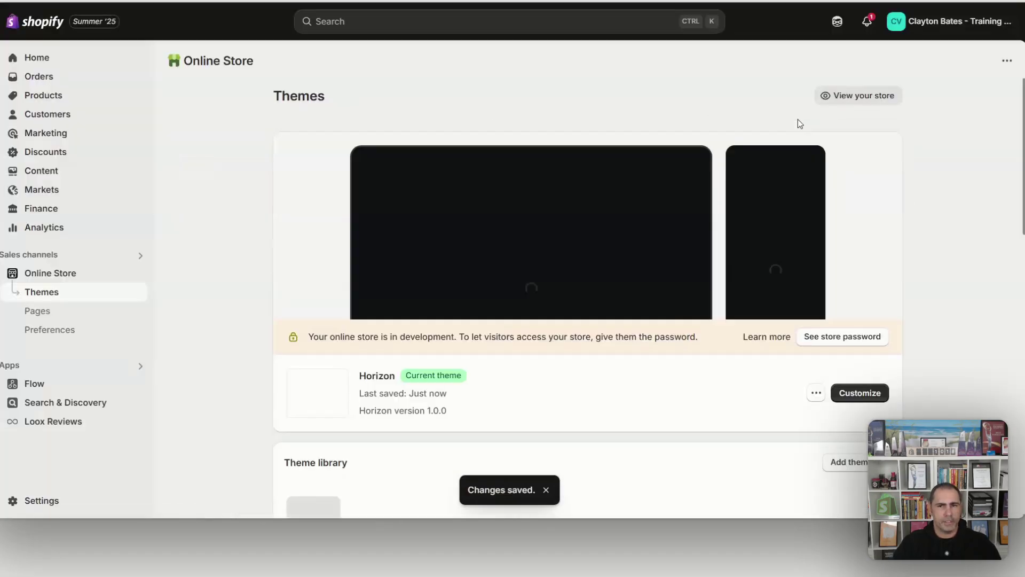